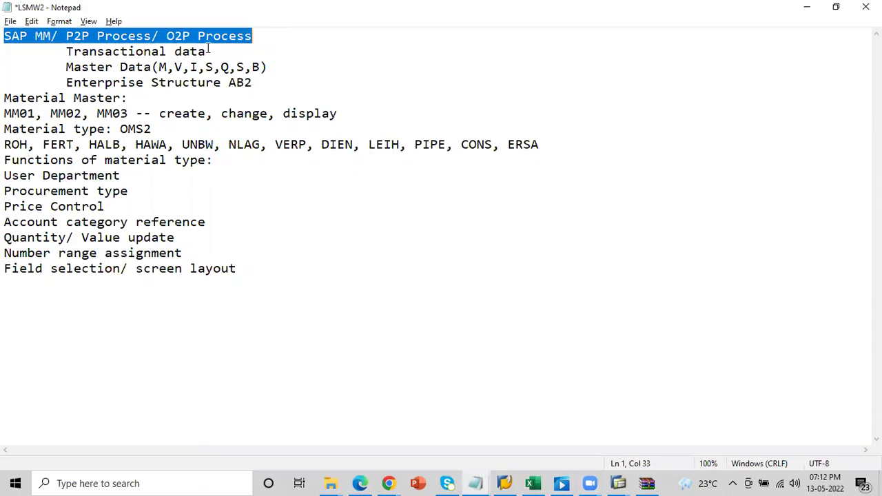
# Highlight the Transactional data, Master Data and Enterprise Structure entries in turn to review the process outline.
pyautogui.moveTo(67, 53); pyautogui.dragTo(215, 44)
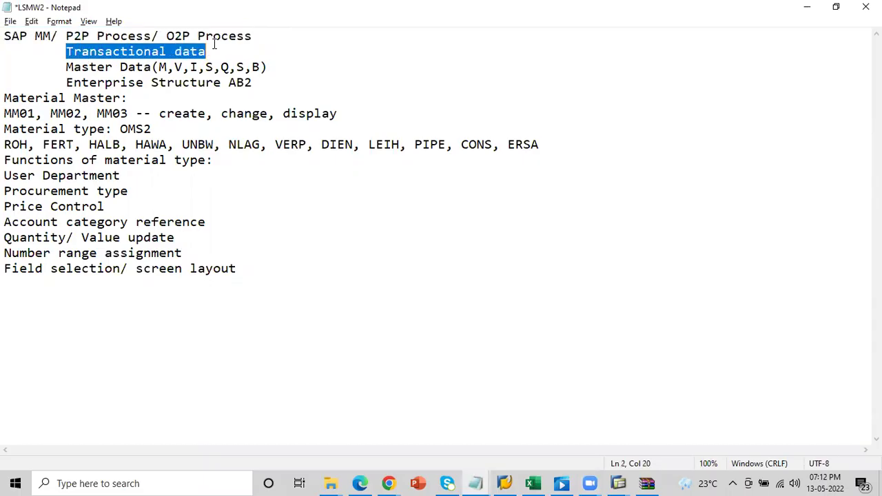
pyautogui.moveTo(66, 68); pyautogui.dragTo(273, 66)
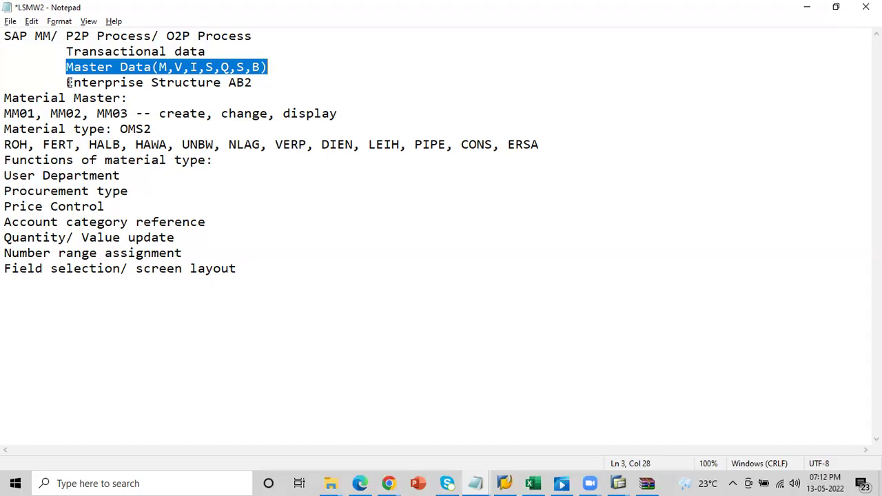
pyautogui.moveTo(65, 83); pyautogui.dragTo(159, 83)
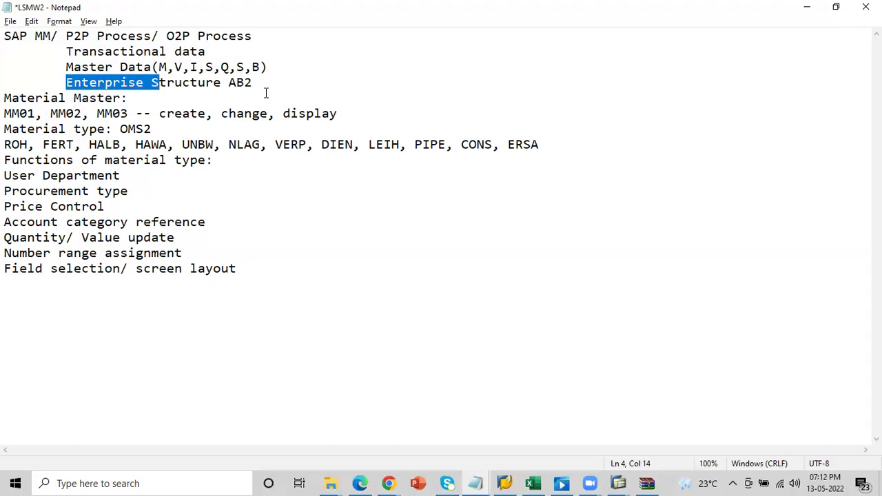
# Change the code at the end of the Enterprise Structure line to AB1.
pyautogui.click(255, 83)
pyautogui.press('BackSpace')
pyautogui.write('1')
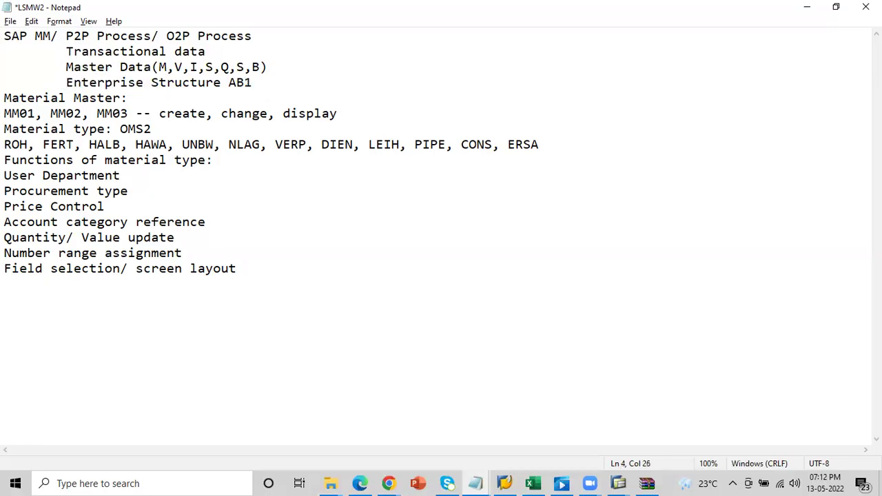
# Review the outline entries again, highlighting Master Data, Transactional data, the code AB1 and the letter M in the master data list.
pyautogui.moveTo(66, 66); pyautogui.dragTo(299, 62)
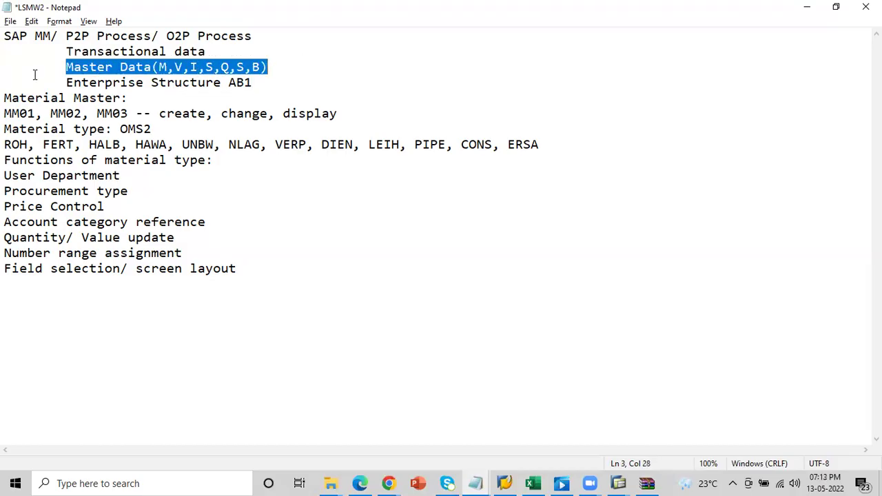
pyautogui.moveTo(58, 51); pyautogui.dragTo(210, 51)
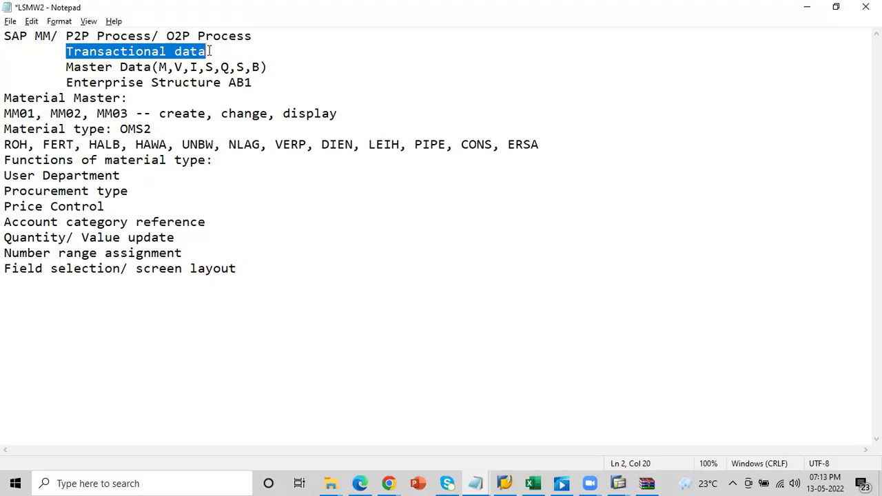
pyautogui.click(252, 82)
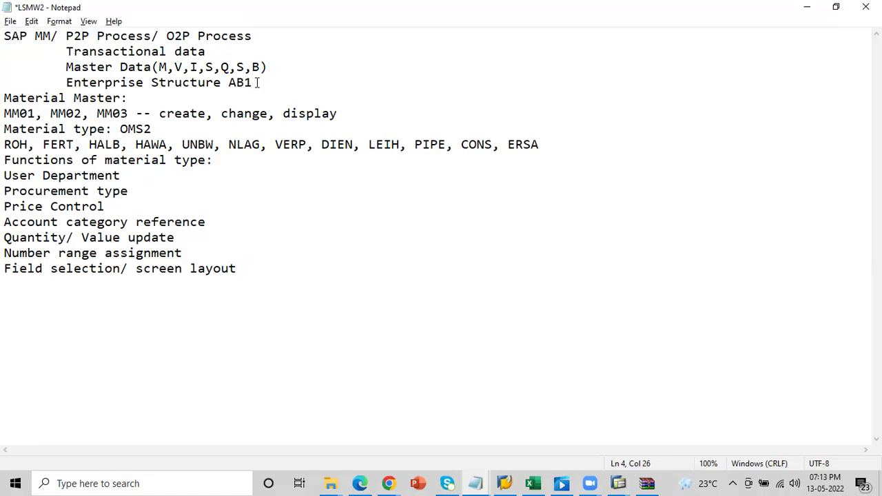
pyautogui.moveTo(256, 82); pyautogui.dragTo(229, 82)
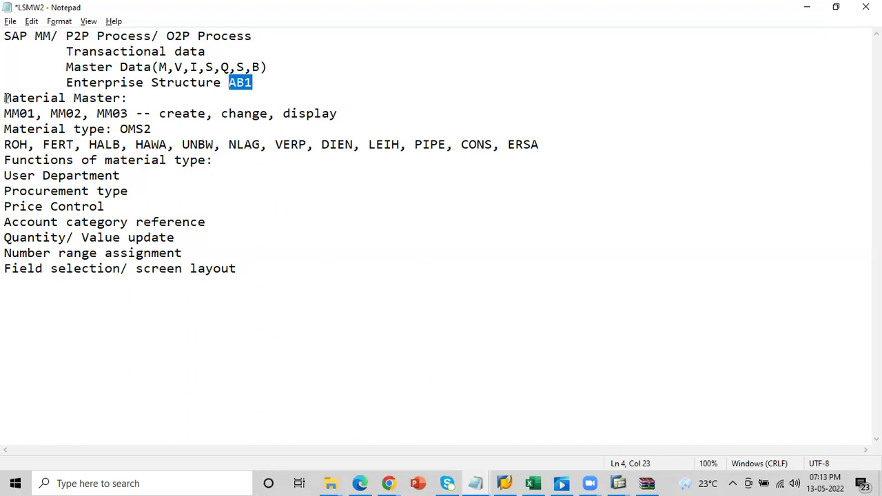
pyautogui.click(256, 78)
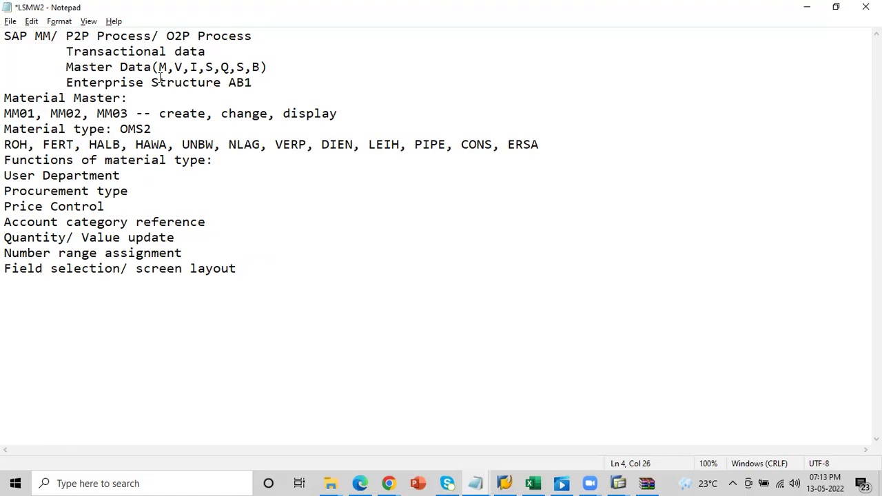
pyautogui.moveTo(66, 66); pyautogui.dragTo(270, 68)
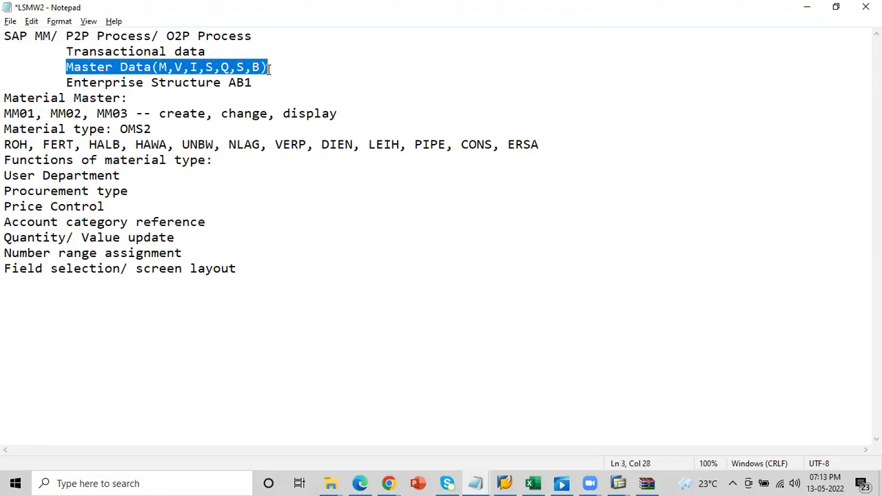
pyautogui.click(269, 69)
pyautogui.moveTo(158, 67); pyautogui.dragTo(167, 66)
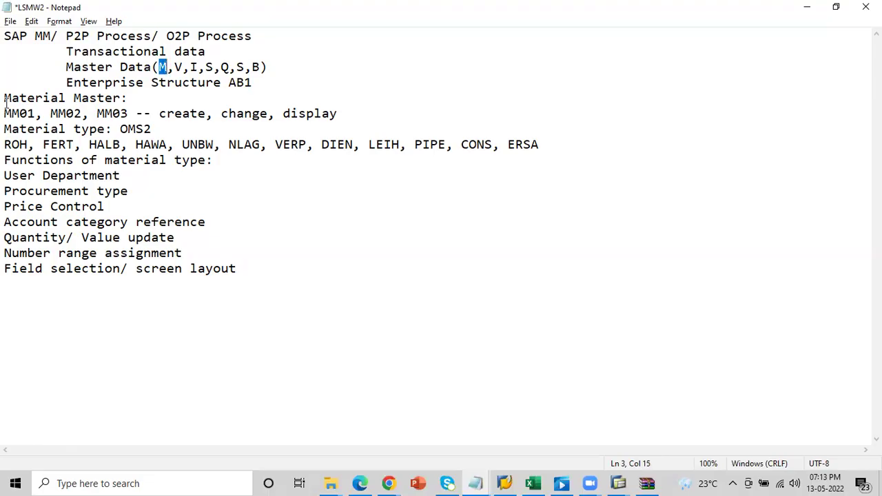
# Review the Material Master notes by highlighting the heading, the MM01–MM03 line, Material type and the full list from ROH to ERSA.
pyautogui.moveTo(5, 97); pyautogui.dragTo(147, 104)
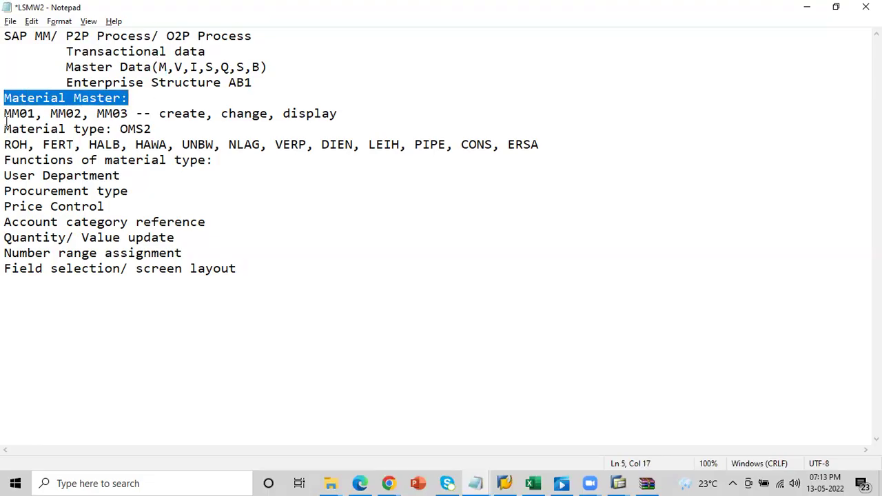
pyautogui.moveTo(6, 113); pyautogui.dragTo(274, 120)
pyautogui.click(131, 114)
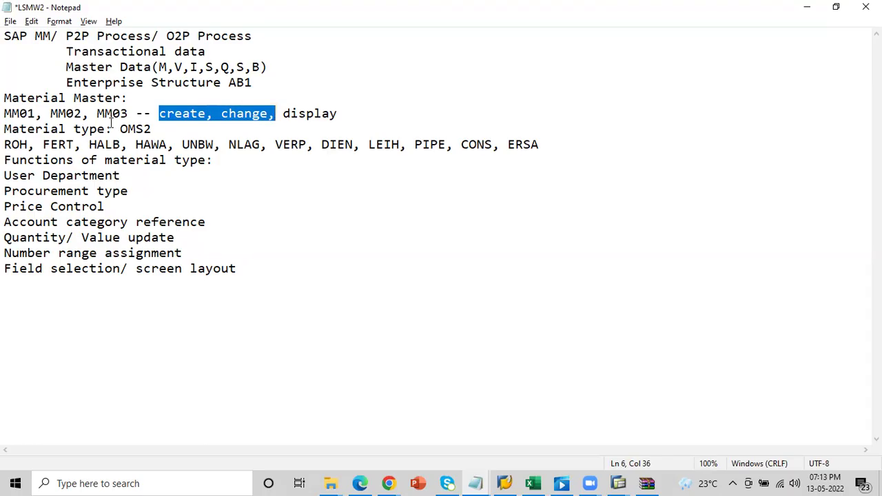
pyautogui.click(5, 128)
pyautogui.moveTo(5, 129); pyautogui.dragTo(112, 131)
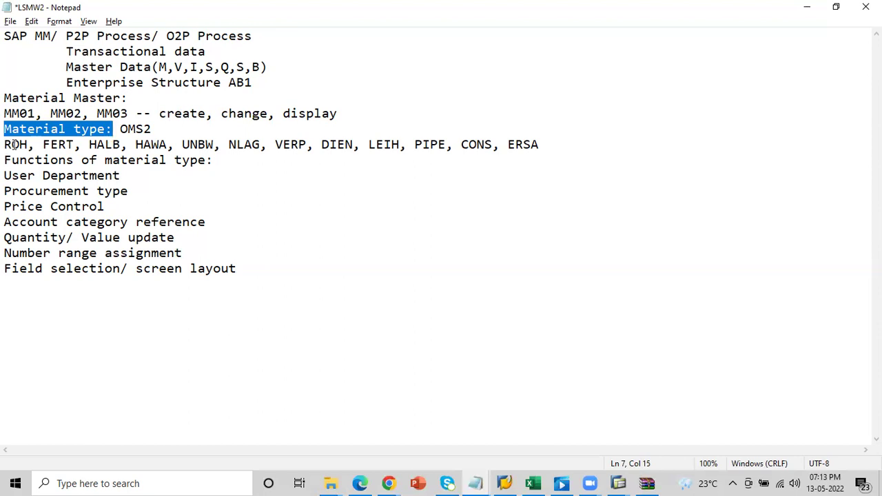
pyautogui.moveTo(6, 144); pyautogui.dragTo(544, 150)
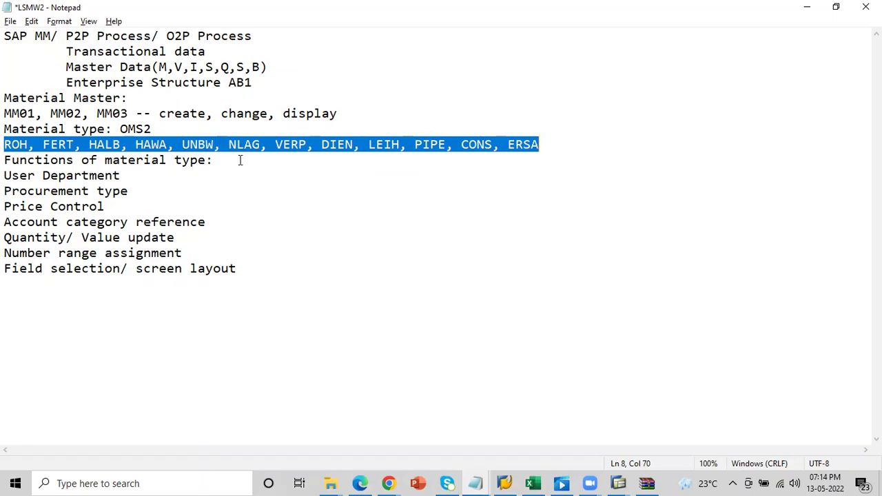
# Highlight the Functions of material type heading, followed by its User Department and Procurement type entries.
pyautogui.click(190, 160)
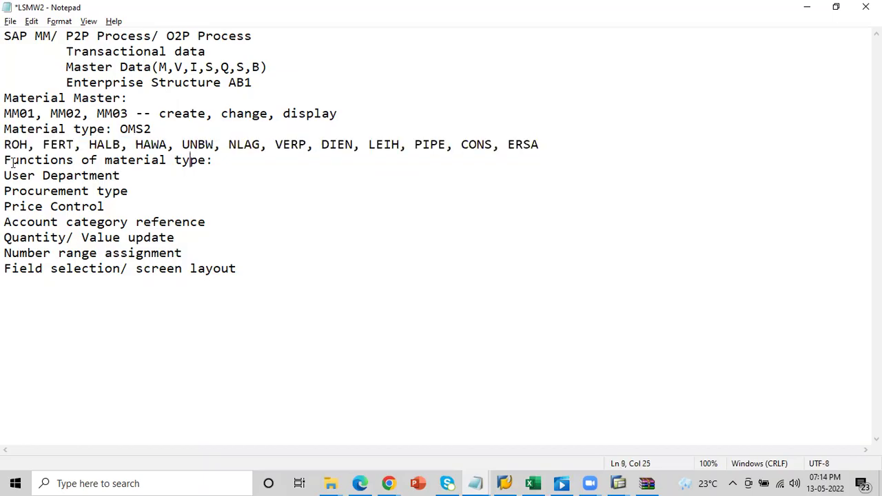
pyautogui.moveTo(6, 160); pyautogui.dragTo(218, 163)
pyautogui.click(218, 163)
pyautogui.moveTo(5, 175); pyautogui.dragTo(122, 177)
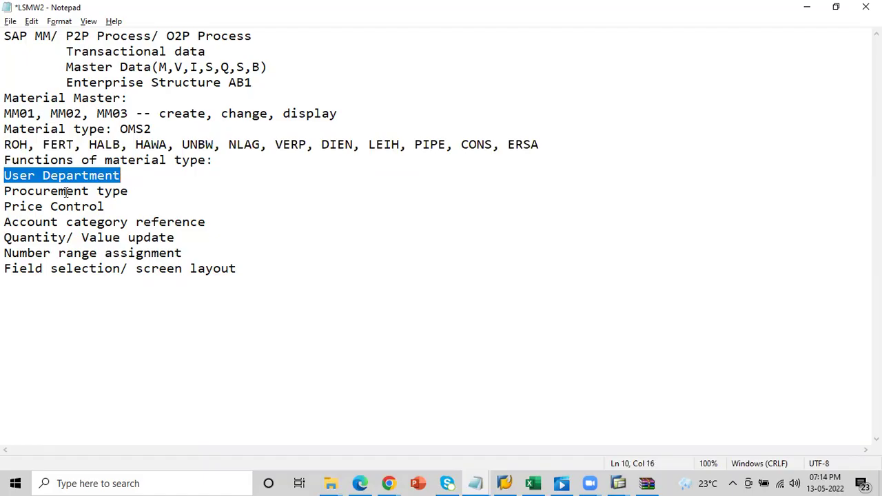
pyautogui.moveTo(5, 191); pyautogui.dragTo(159, 194)
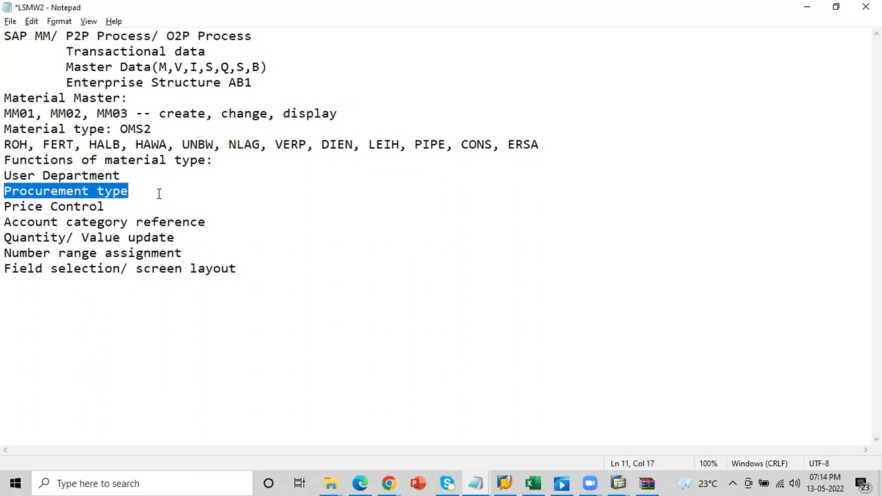
pyautogui.click(159, 194)
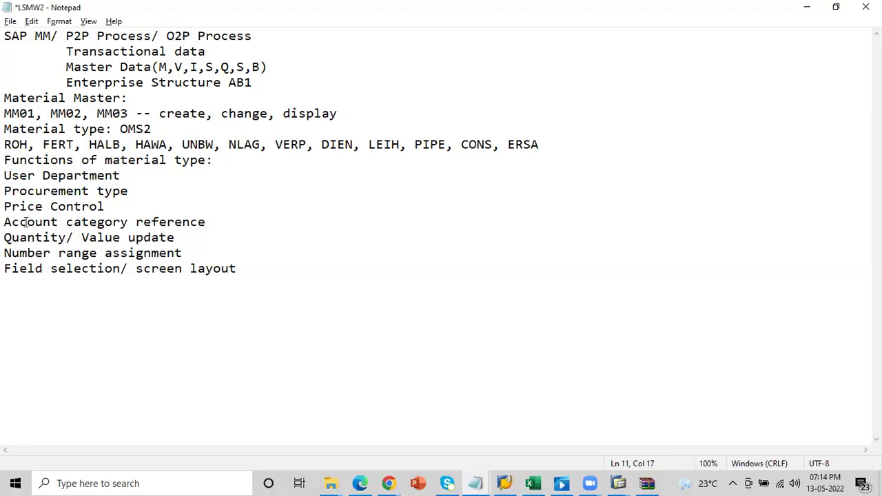
# Highlight the Price Control, Account category reference, Quantity/ Value update and Number range assignment entries one after another.
pyautogui.moveTo(5, 206); pyautogui.dragTo(120, 206)
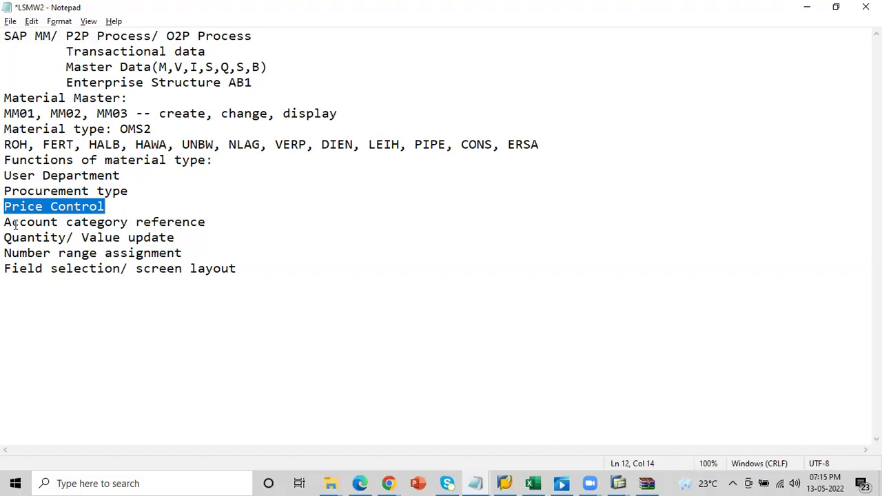
pyautogui.moveTo(4, 222); pyautogui.dragTo(113, 222)
pyautogui.click(258, 208)
pyautogui.moveTo(4, 222); pyautogui.dragTo(255, 222)
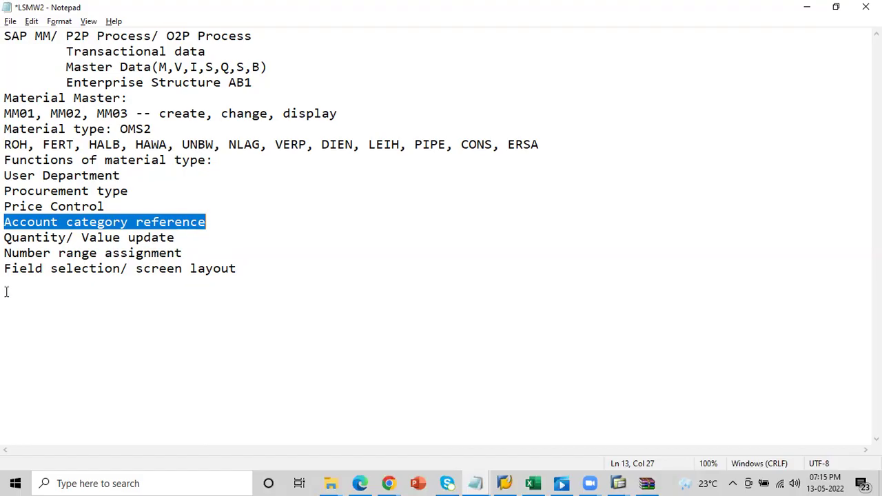
pyautogui.moveTo(6, 237); pyautogui.dragTo(180, 235)
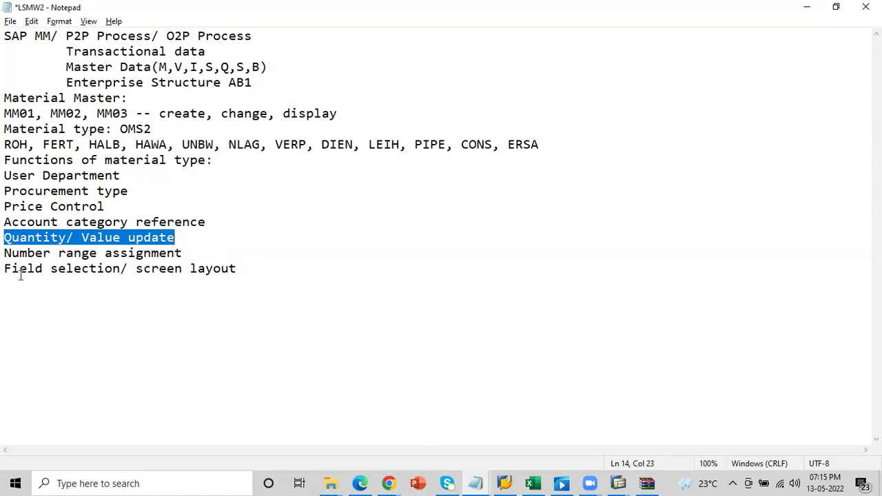
pyautogui.moveTo(4, 253); pyautogui.dragTo(196, 248)
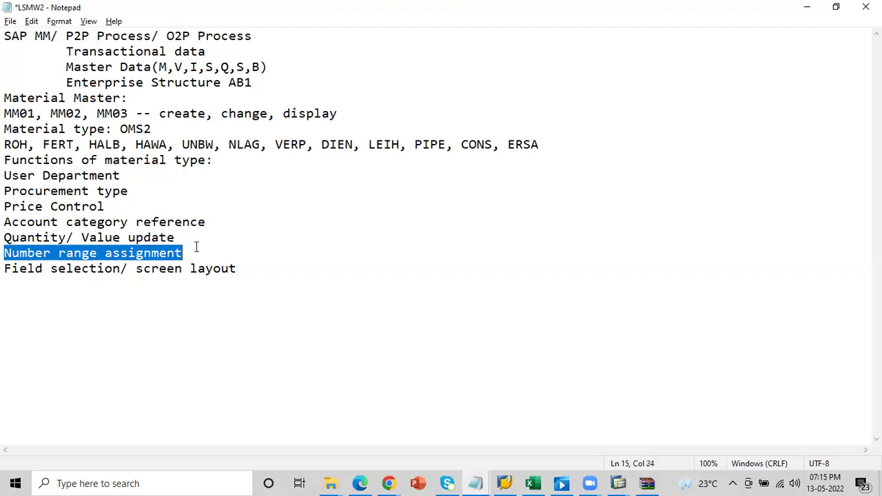
pyautogui.click(196, 247)
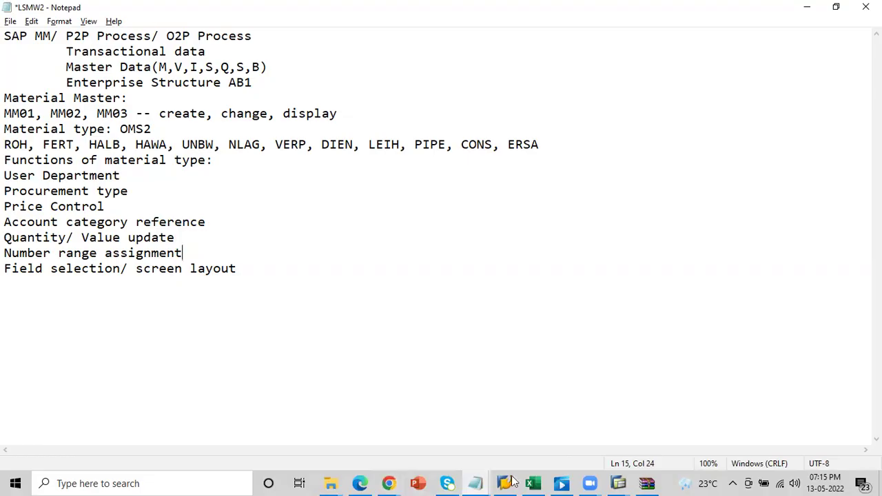
pyautogui.click(618, 483)
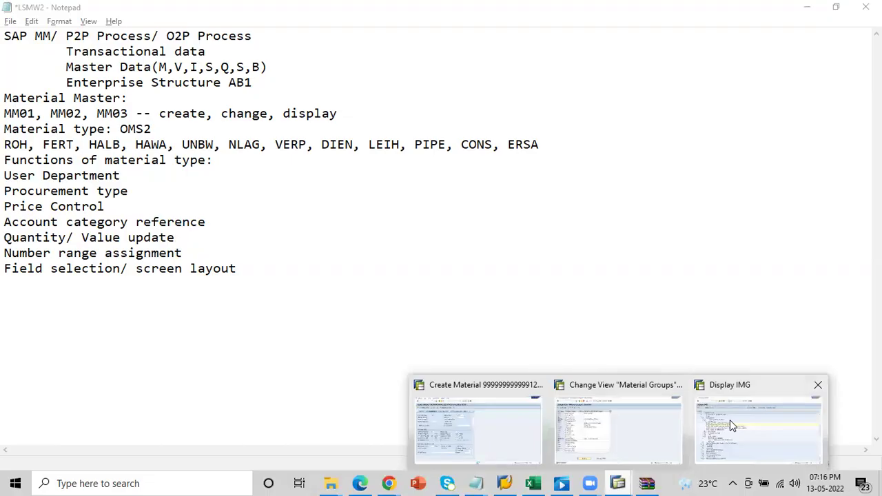
pyautogui.press('Escape')
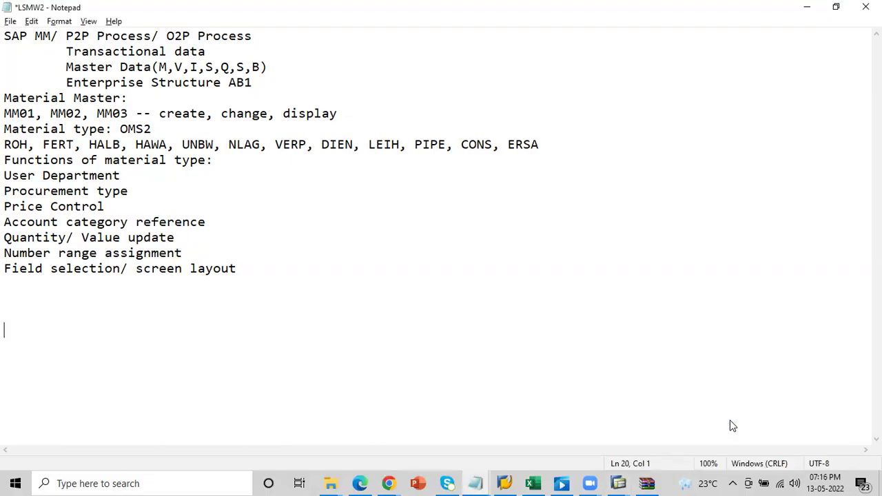
pyautogui.click(618, 483)
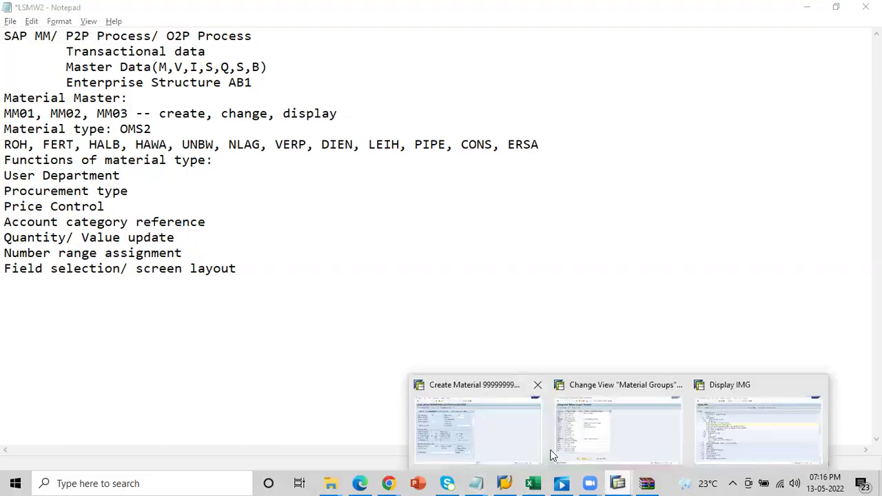
pyautogui.press('Escape')
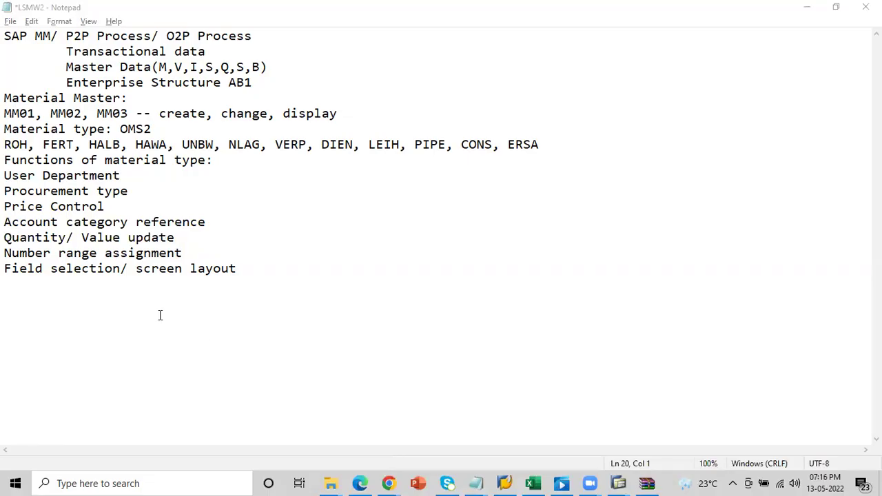
# Highlight Number range assignment again, followed by the Field selection/ screen layout entry, to review the remaining functions.
pyautogui.moveTo(5, 255); pyautogui.dragTo(187, 254)
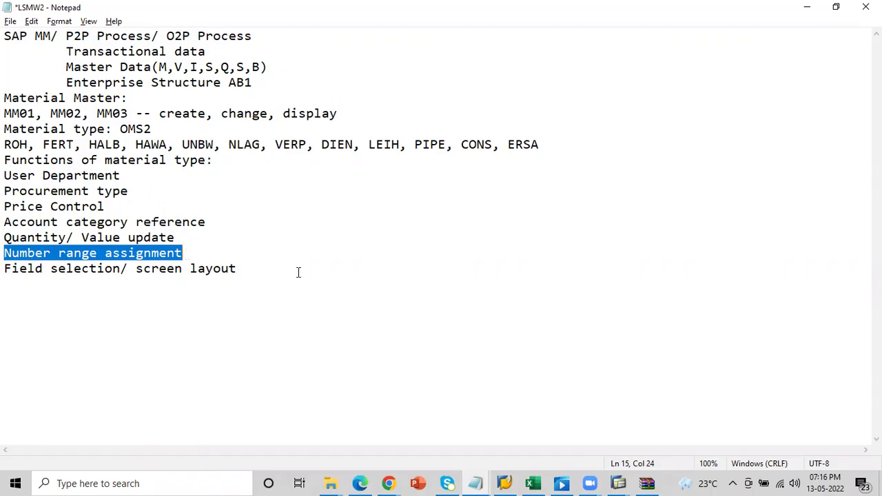
pyautogui.click(241, 270)
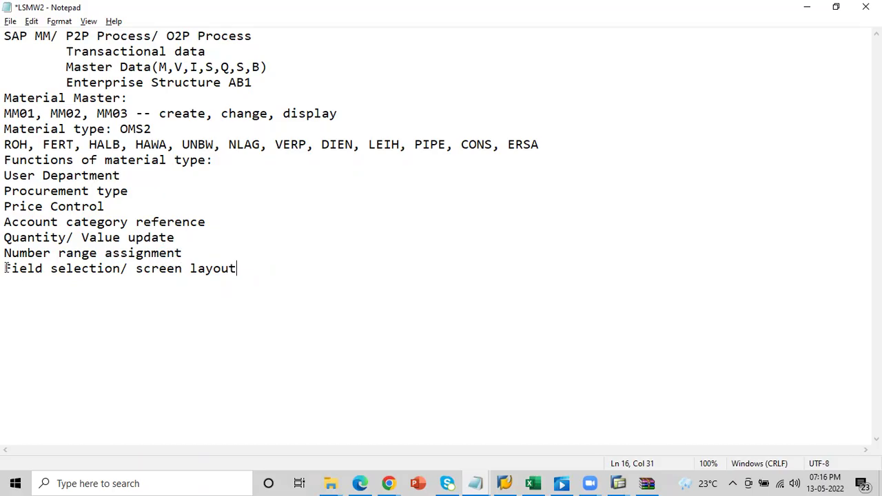
pyautogui.moveTo(6, 269); pyautogui.dragTo(271, 290)
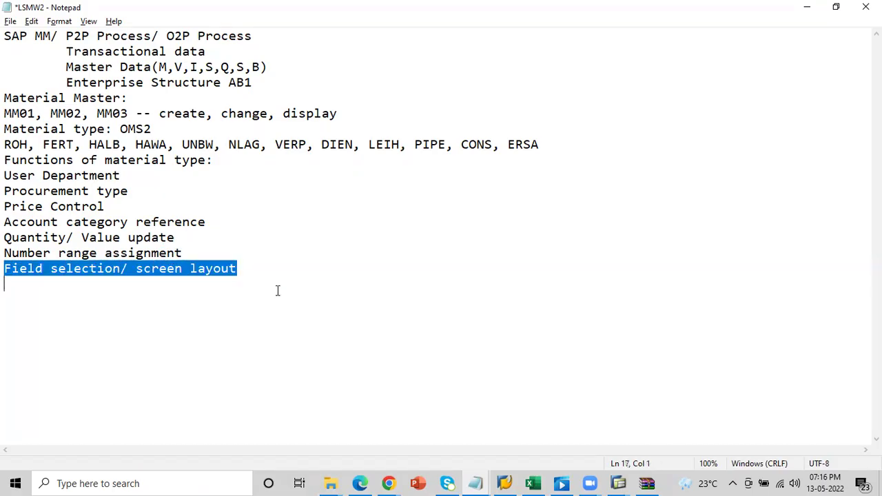
pyautogui.click(243, 271)
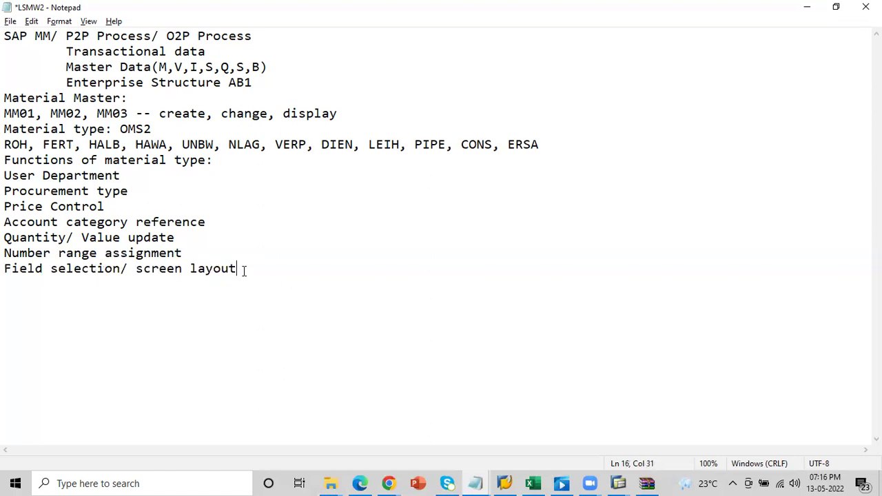
pyautogui.moveTo(4, 269); pyautogui.dragTo(241, 270)
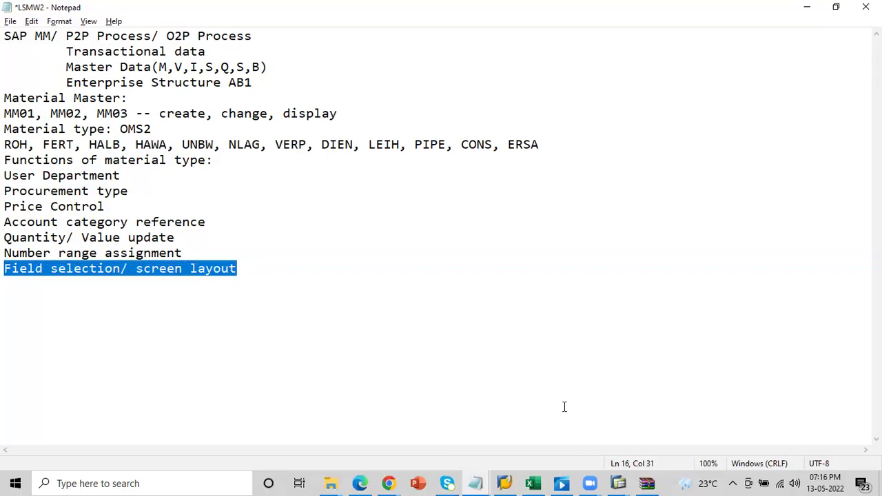
# Switch from the notes to the SAP Logon 740 window.
pyautogui.moveTo(618, 483)
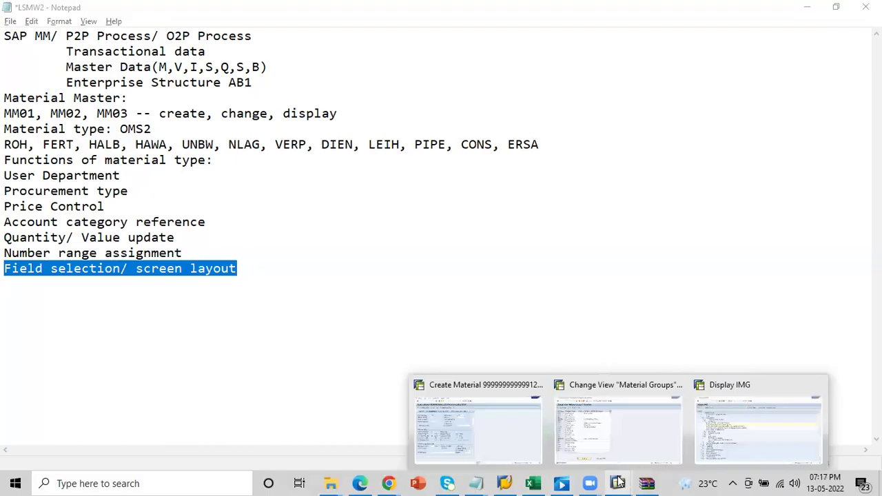
pyautogui.click(507, 482)
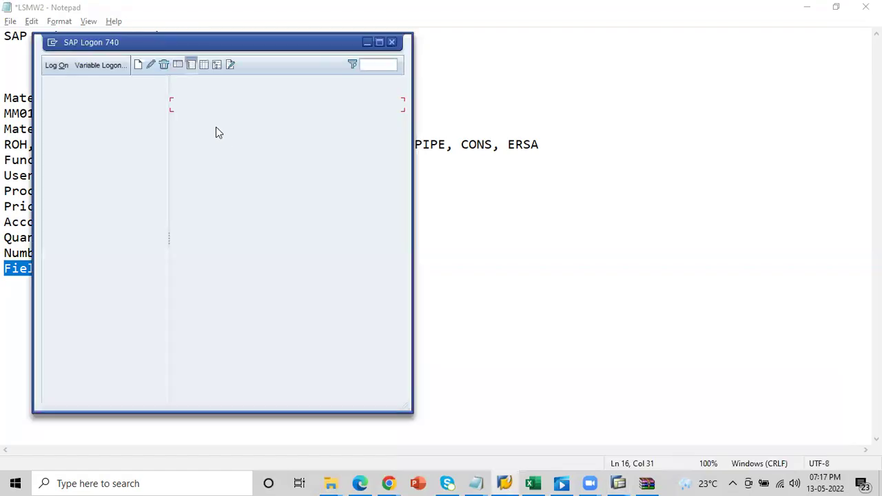
# Open the SAP system's logon screen and dismiss the connection error without viewing its detailed description.
pyautogui.doubleClick(198, 105)
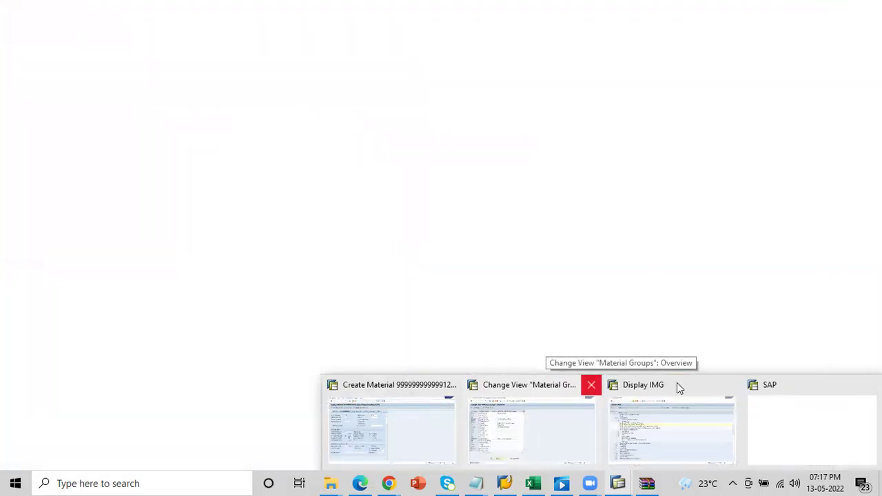
pyautogui.click(679, 388)
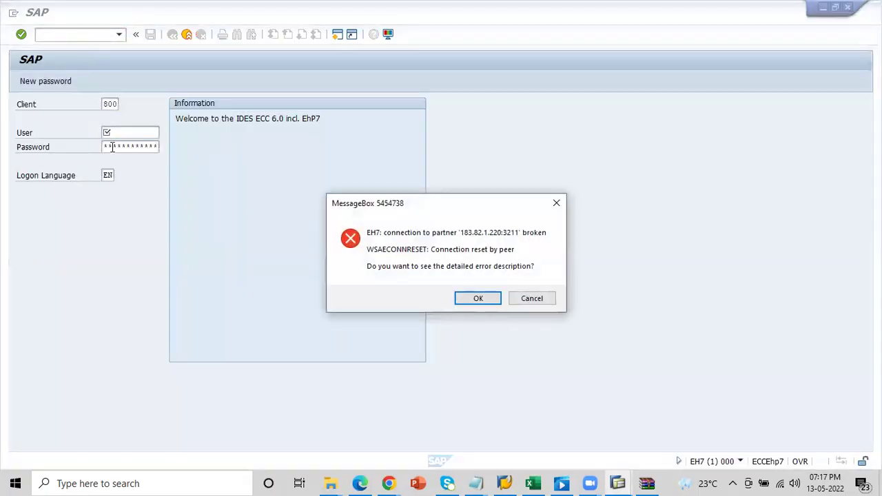
pyautogui.click(524, 298)
# Fill in the user name, enter the account password and log on to client 800.
pyautogui.click(122, 132)
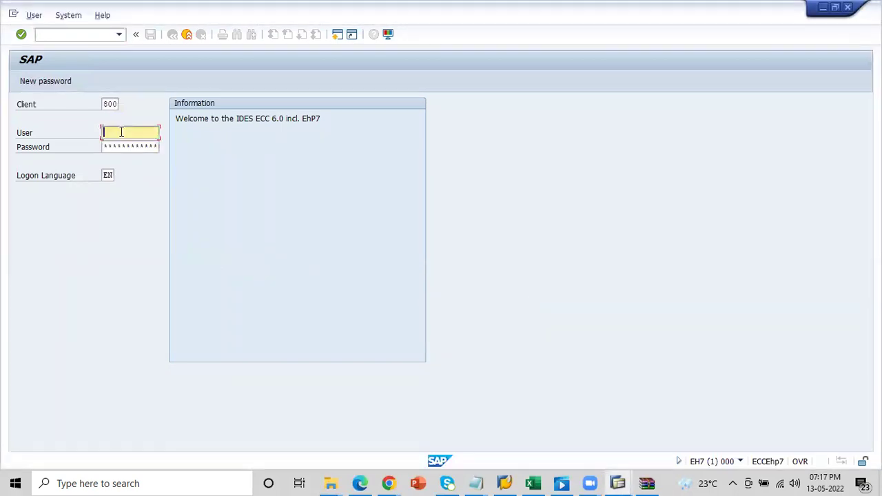
pyautogui.press('BackSpace')
pyautogui.press('Down')
pyautogui.press('Return')
pyautogui.press('Tab')
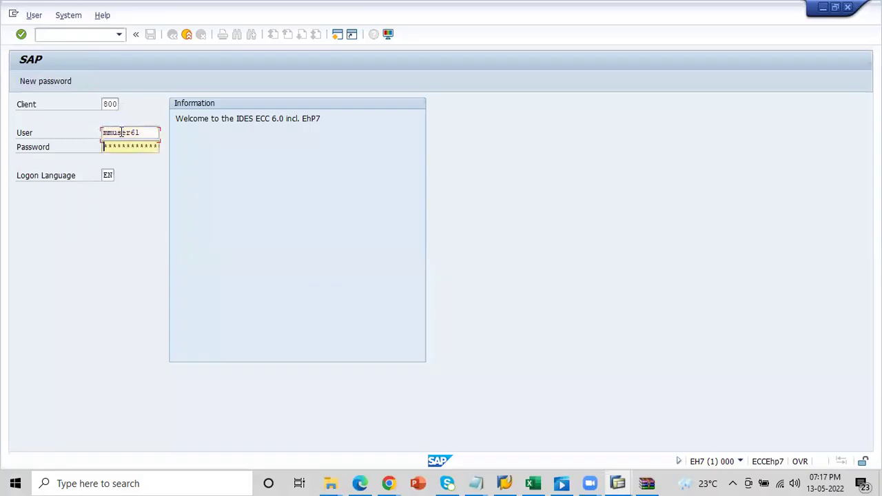
pyautogui.write('**********')
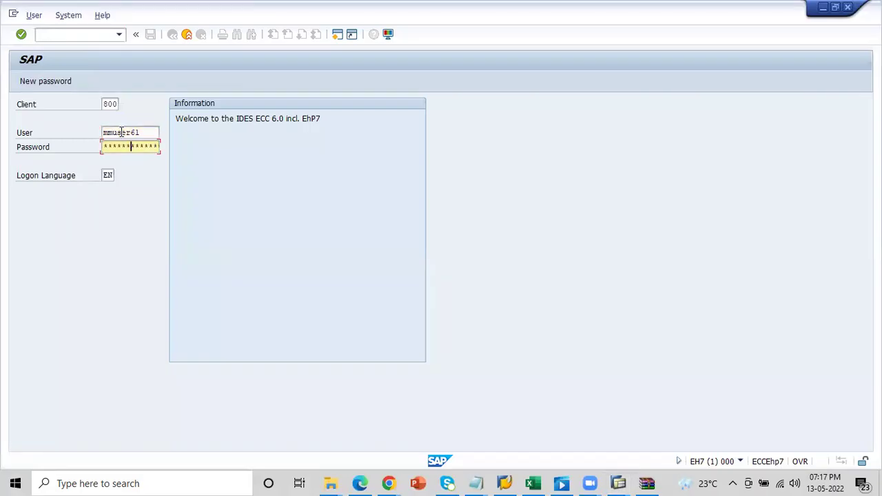
pyautogui.press('Return')
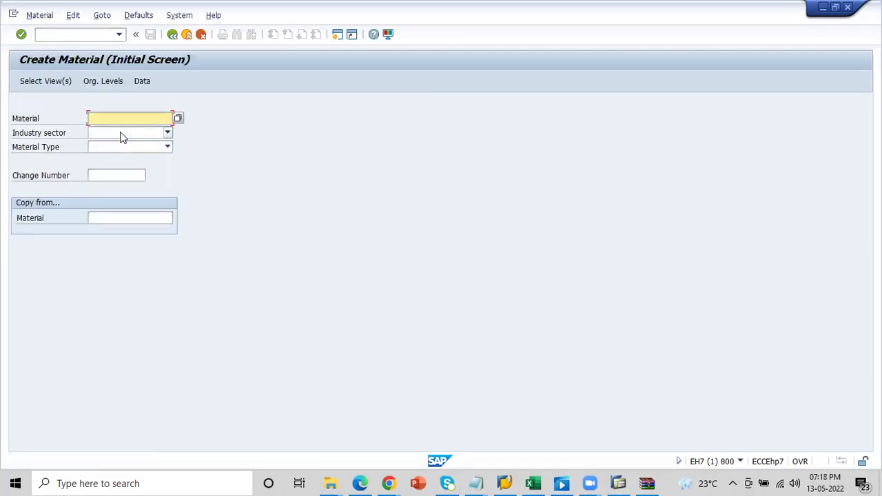
# Start transaction MM01 in the current session with the command /nMM01.
pyautogui.click(74, 38)
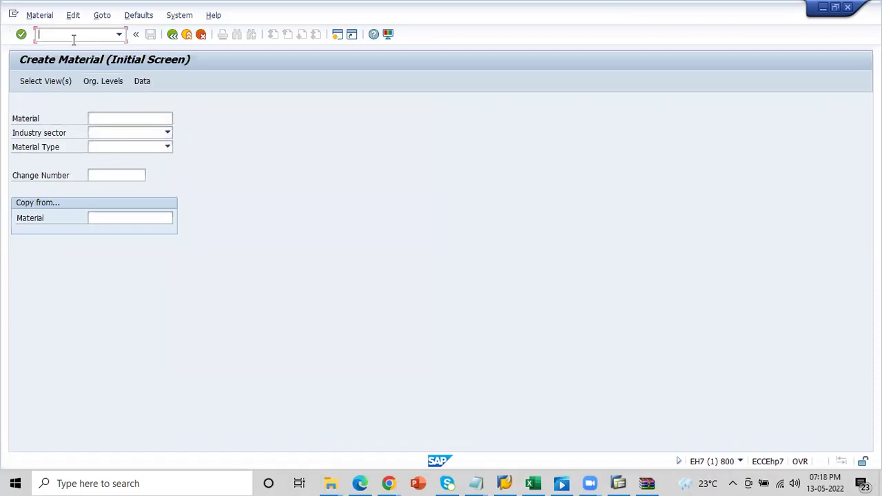
pyautogui.write('/nMM01')
pyautogui.press('Return')
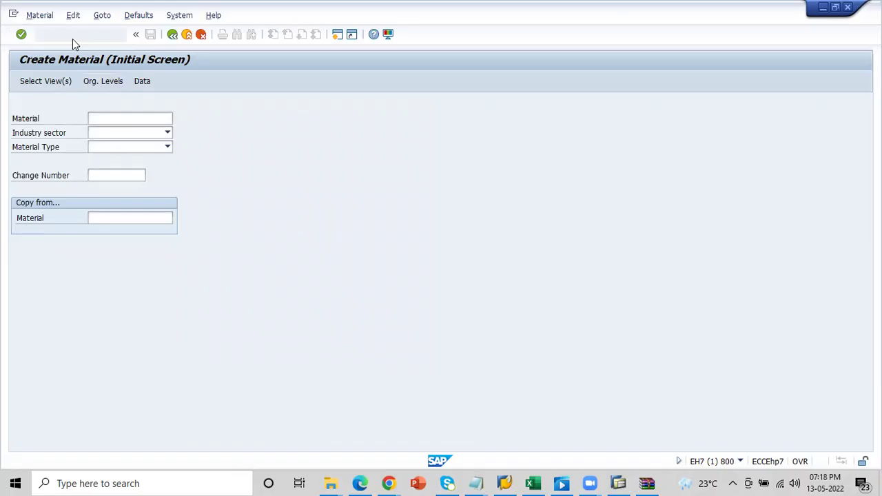
# Set the new material's industry sector to M Mechanical Engineering.
pyautogui.press('Tab')
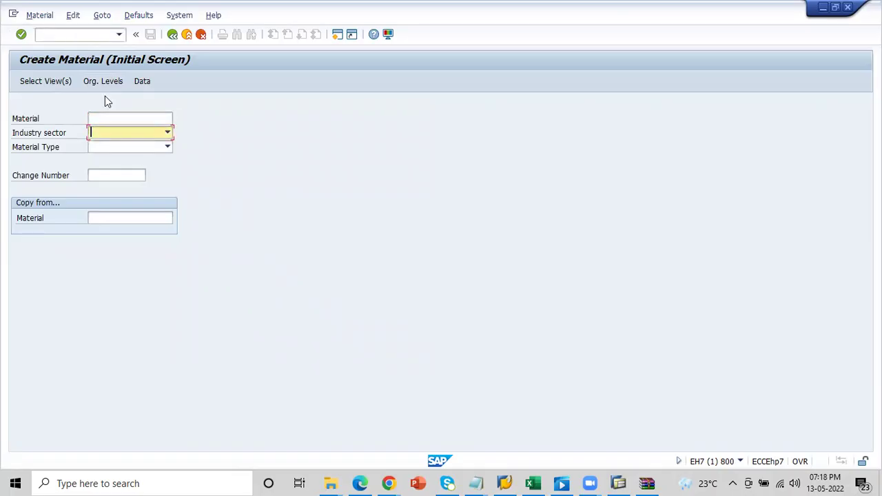
pyautogui.click(167, 134)
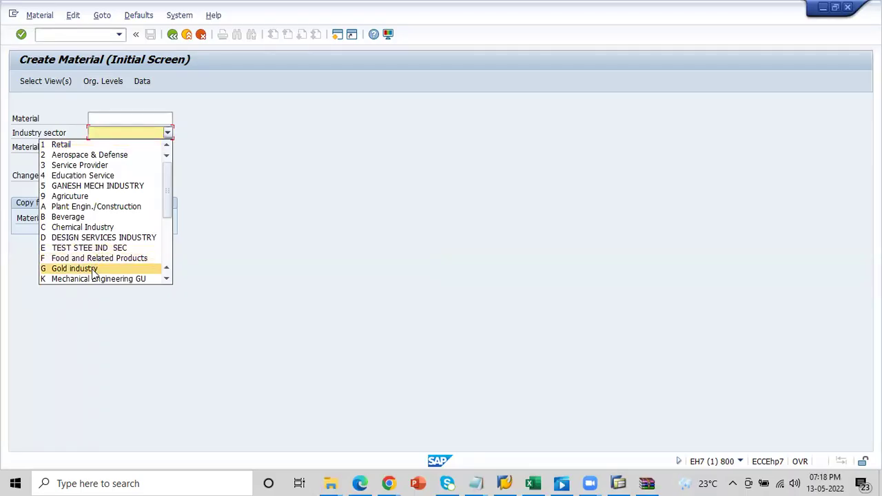
pyautogui.scroll(-4, 155, 258)
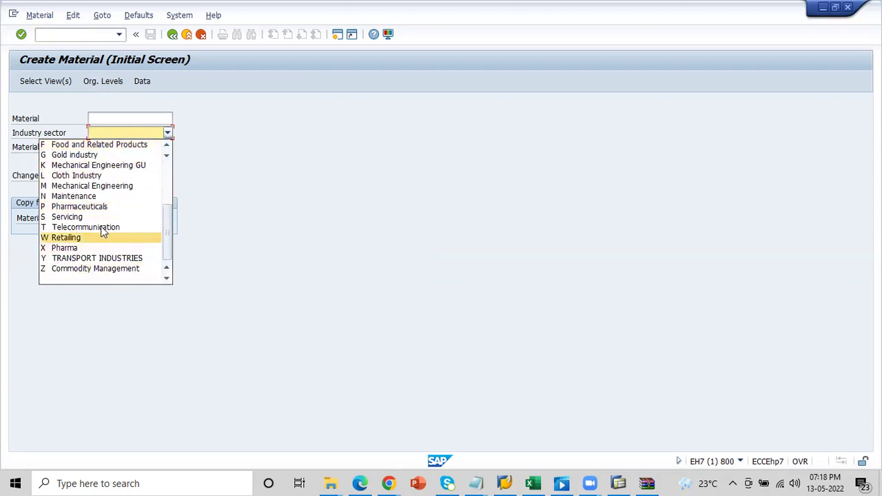
pyautogui.click(88, 186)
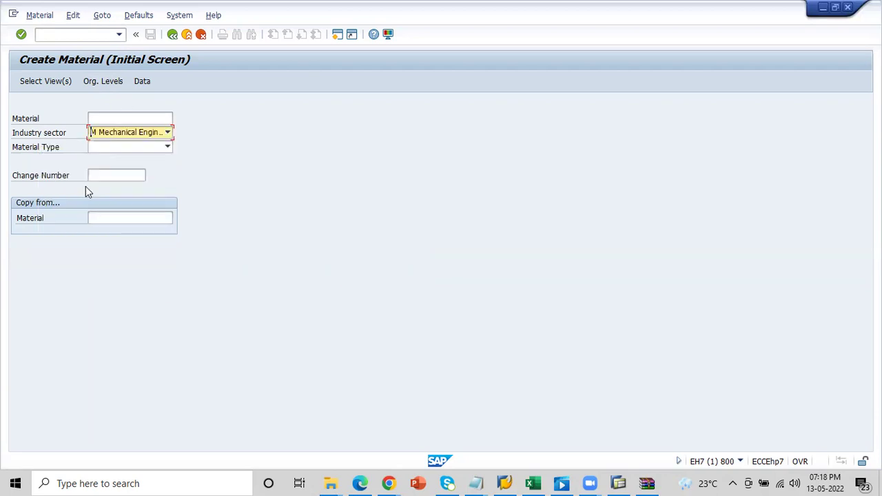
pyautogui.click(446, 482)
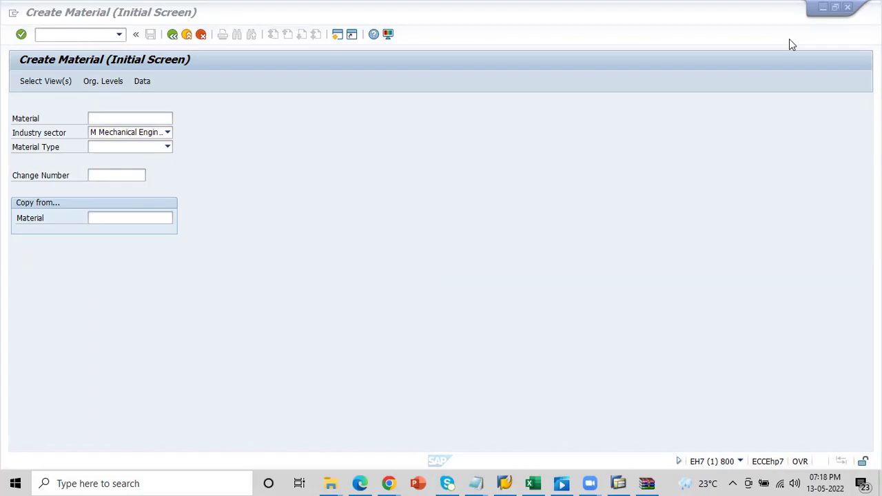
pyautogui.click(77, 35)
pyautogui.write('/n')
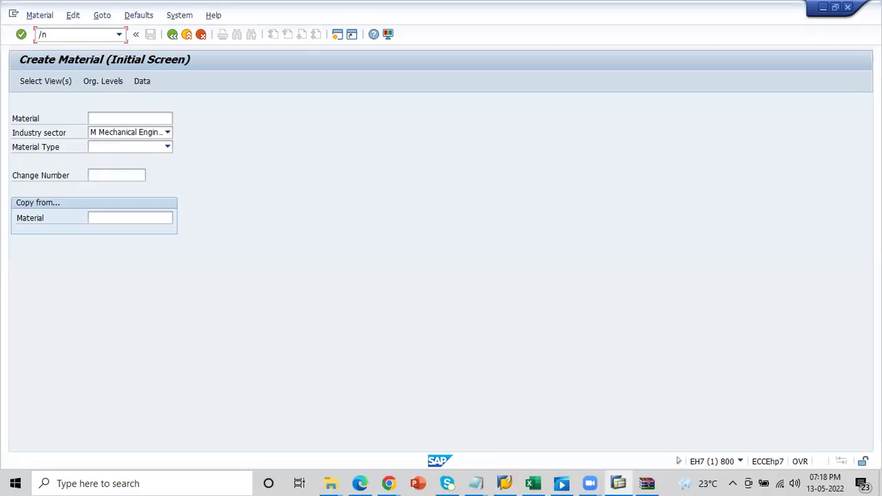
pyautogui.press('BackSpace')
pyautogui.write('o')
pyautogui.press('BackSpace')
pyautogui.press('BackSpace')
# Set the new material's type to F09 Finished product FERT.
pyautogui.click(167, 147)
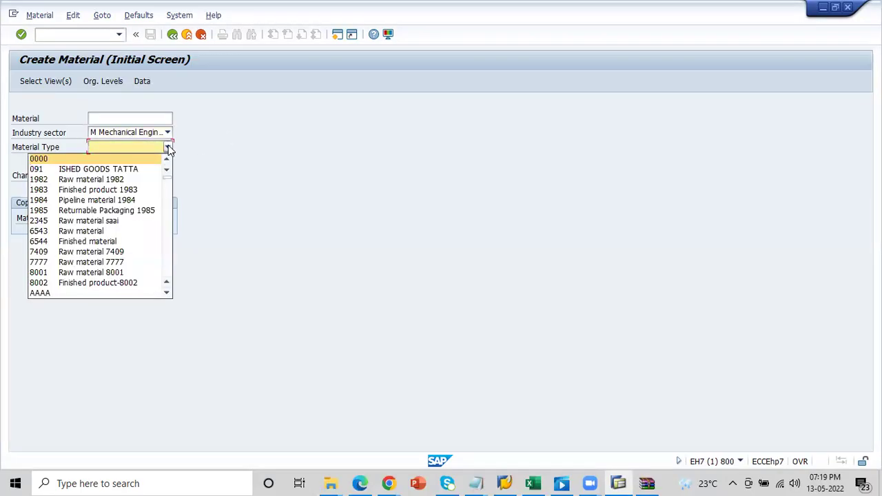
pyautogui.press('f')
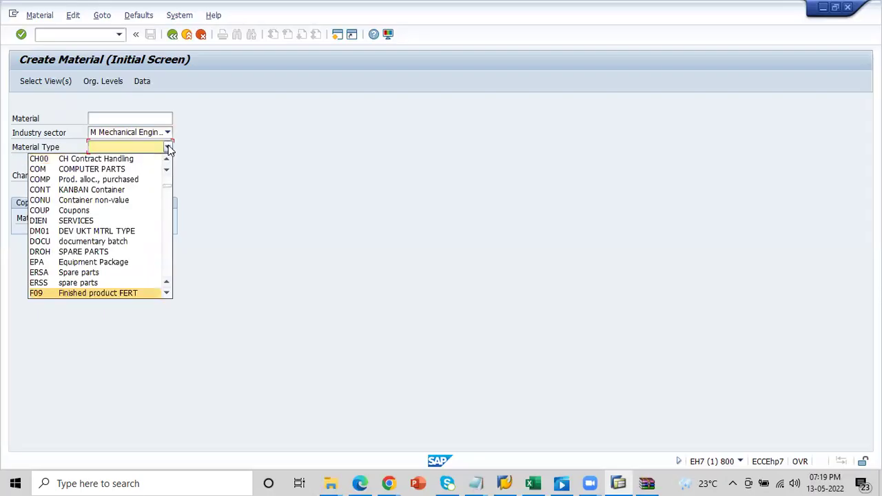
pyautogui.click(105, 292)
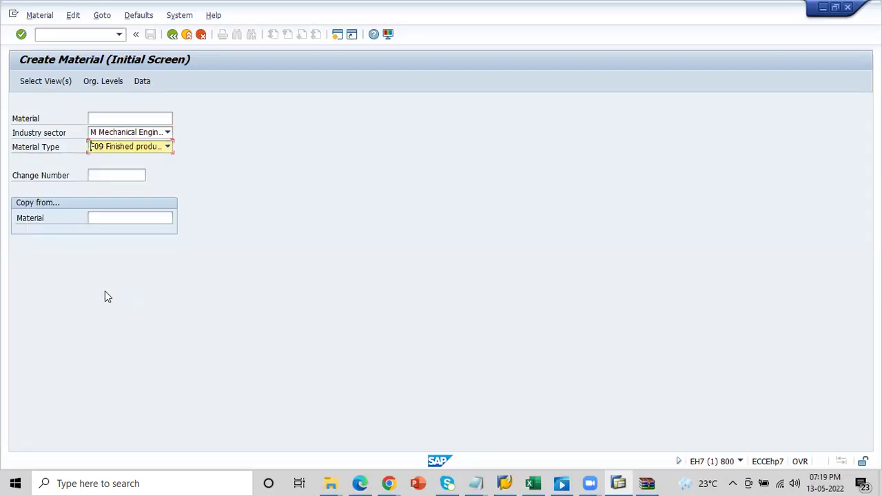
pyautogui.click(50, 81)
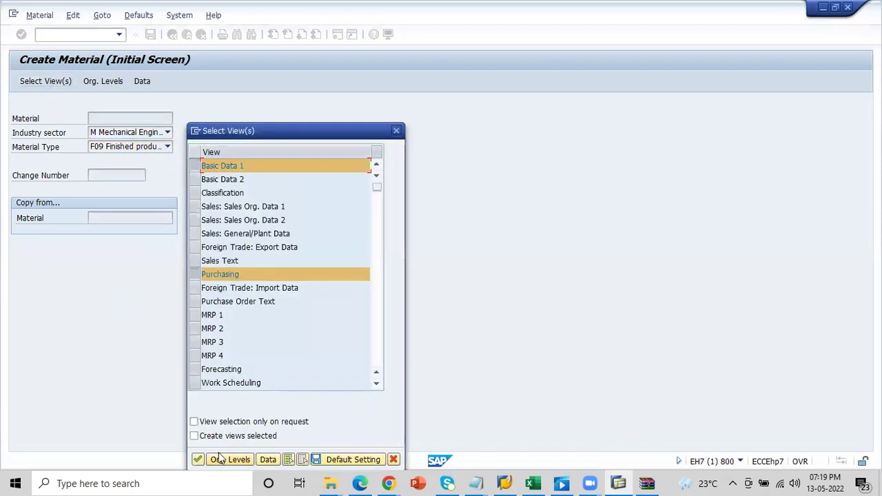
pyautogui.click(222, 459)
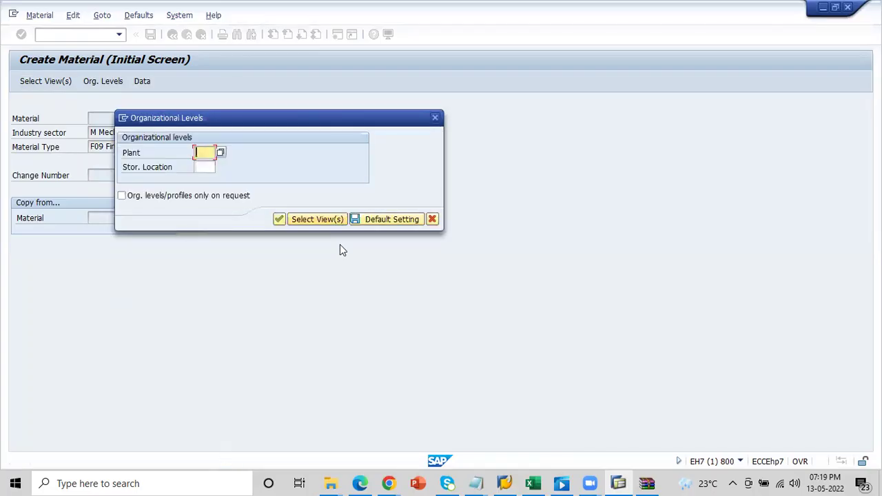
pyautogui.press('BackSpace')
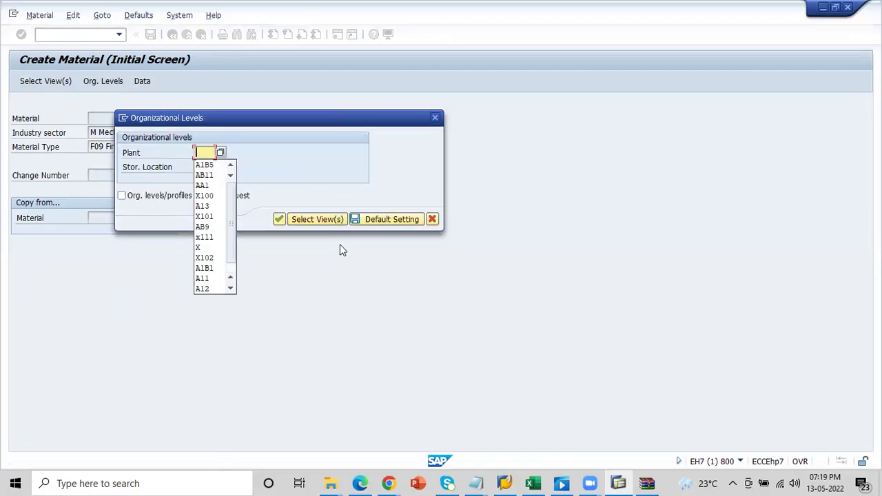
pyautogui.click(432, 219)
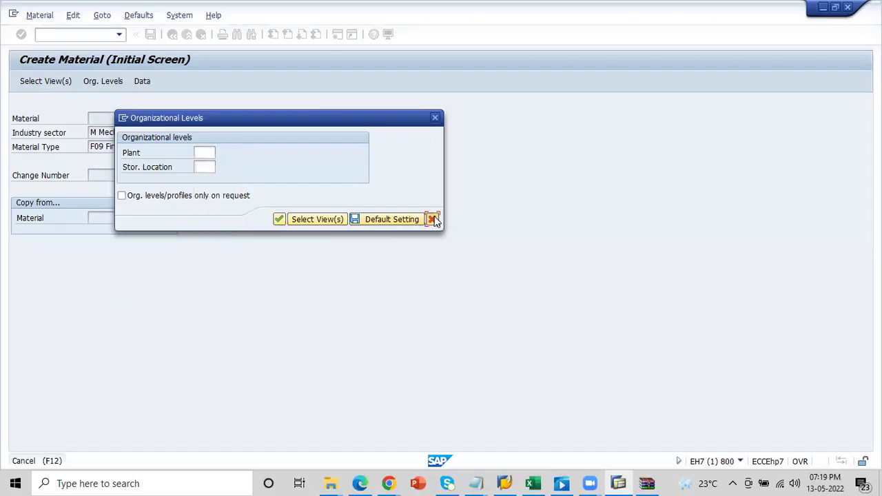
# Run transaction EC01 in a new session with /oEC01 and display the structure list of all company codes.
pyautogui.click(75, 36)
pyautogui.write('/o')
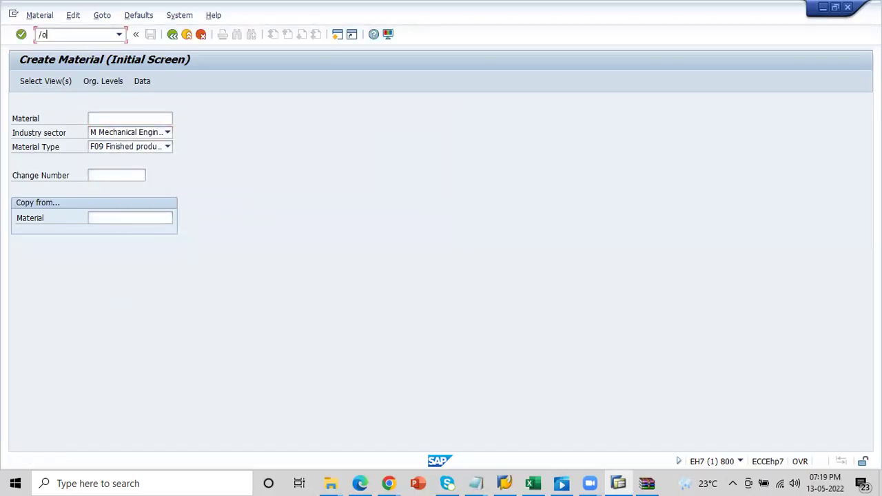
pyautogui.write('EC01')
pyautogui.press('Return')
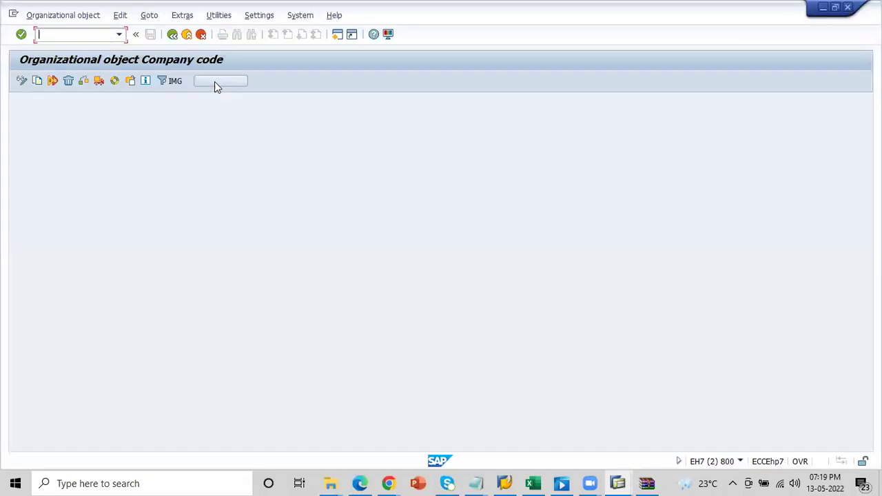
pyautogui.click(210, 83)
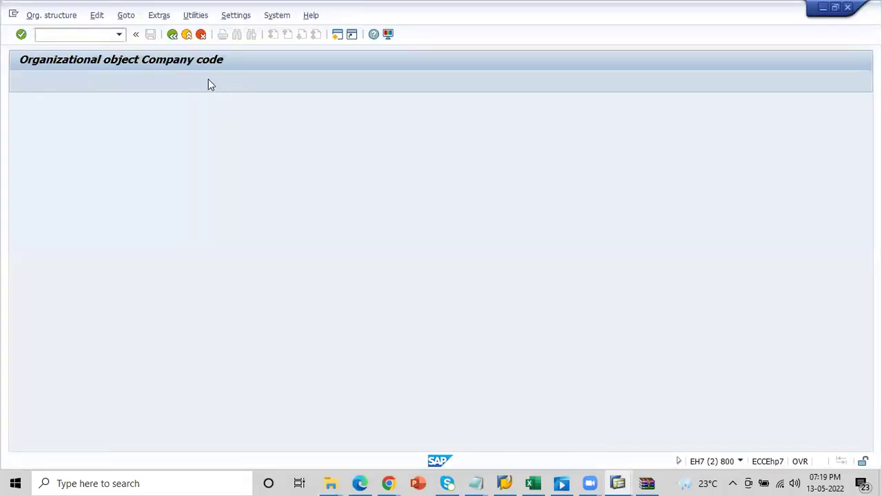
pyautogui.click(131, 83)
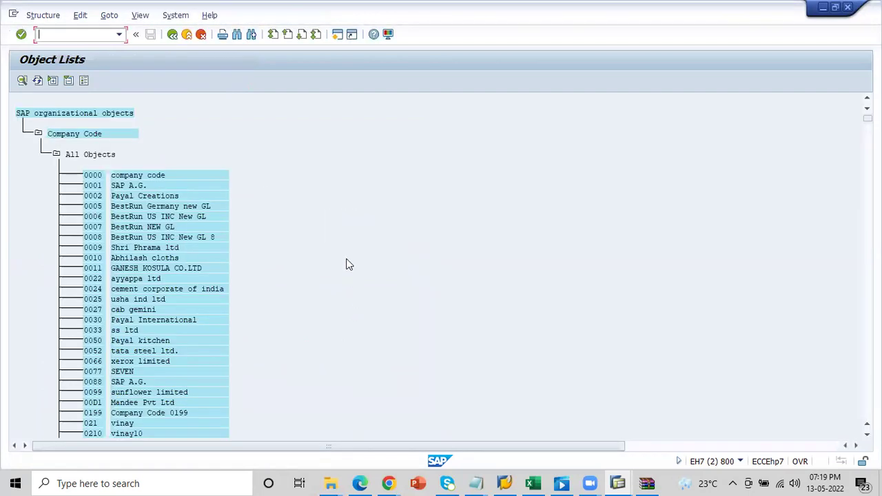
# Search the company code list for AB1 and jump to the exact AB1 entry for Bajaj Electricals Ltd.
pyautogui.hotkey('ctrl', 'f')
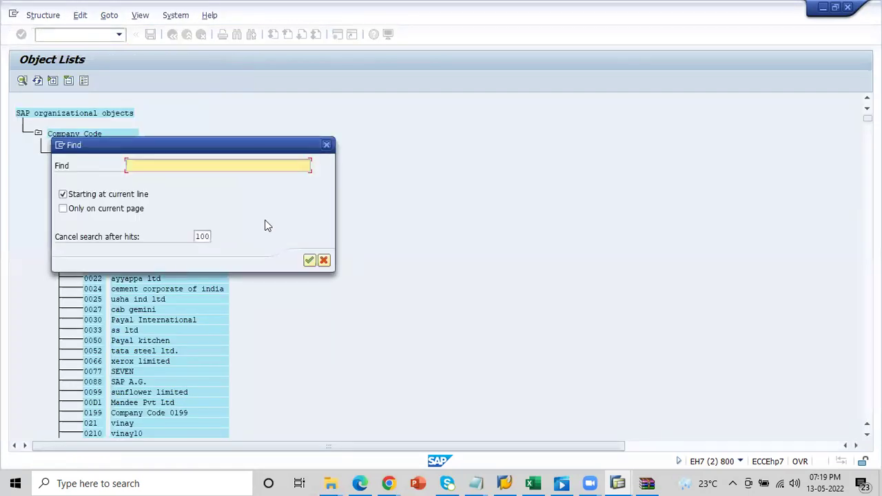
pyautogui.write('AB1')
pyautogui.press('Return')
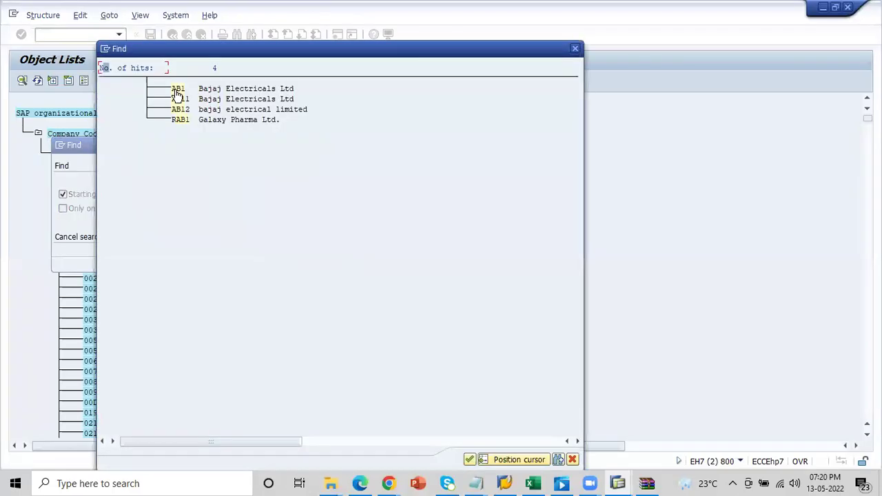
pyautogui.doubleClick(177, 90)
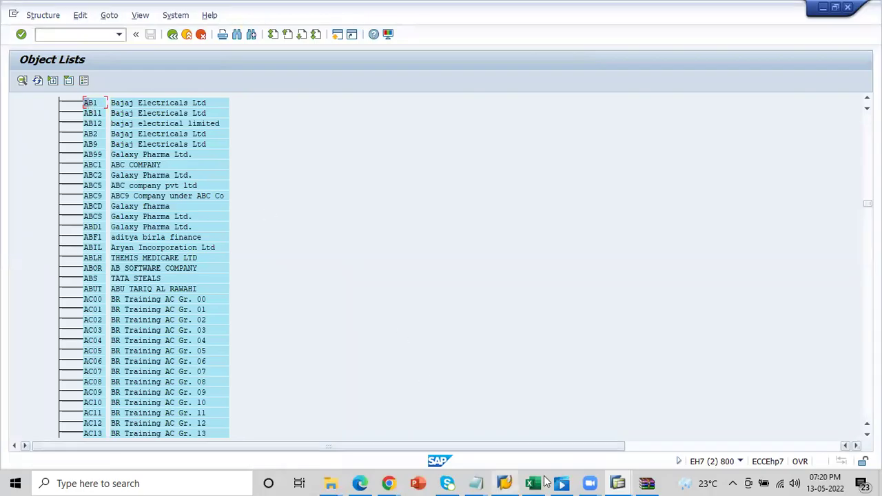
# Open the organizational structure of company code AB1 to look up its assigned plants.
pyautogui.click(545, 481)
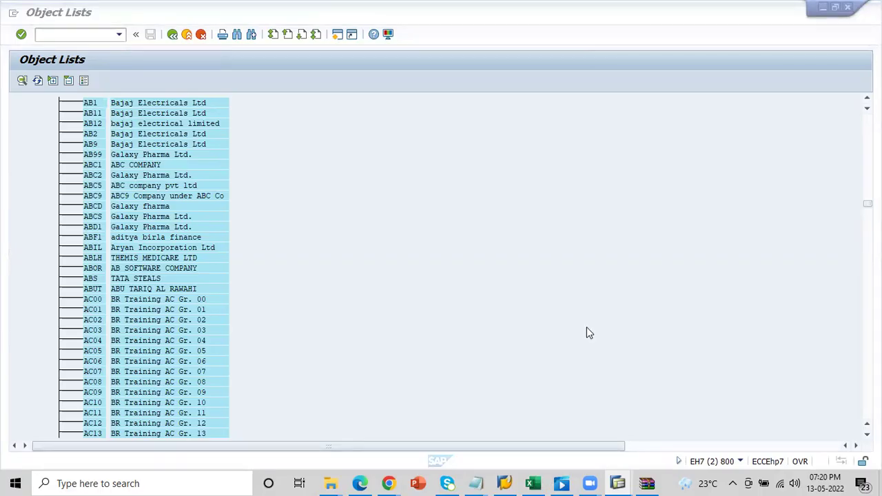
pyautogui.click(89, 106)
pyautogui.doubleClick(89, 106)
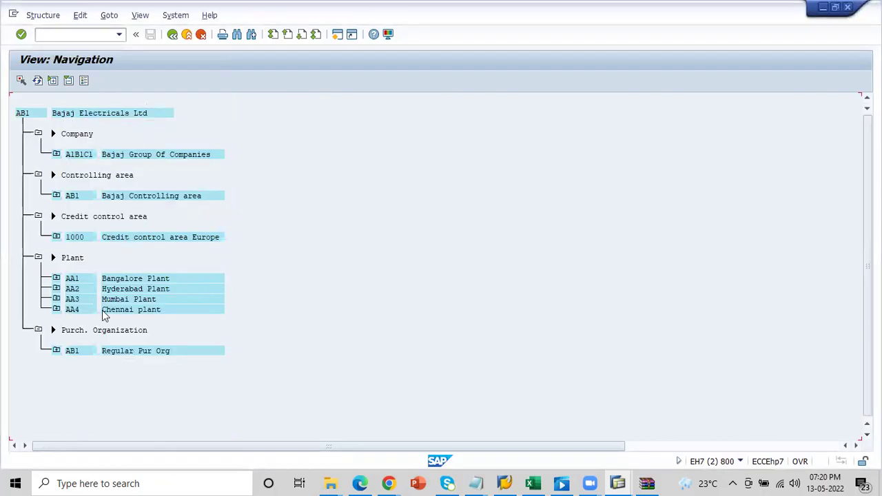
# Return to the Create Material session and continue with the preselected views to the organizational levels.
pyautogui.hotkey('alt', 'Tab')
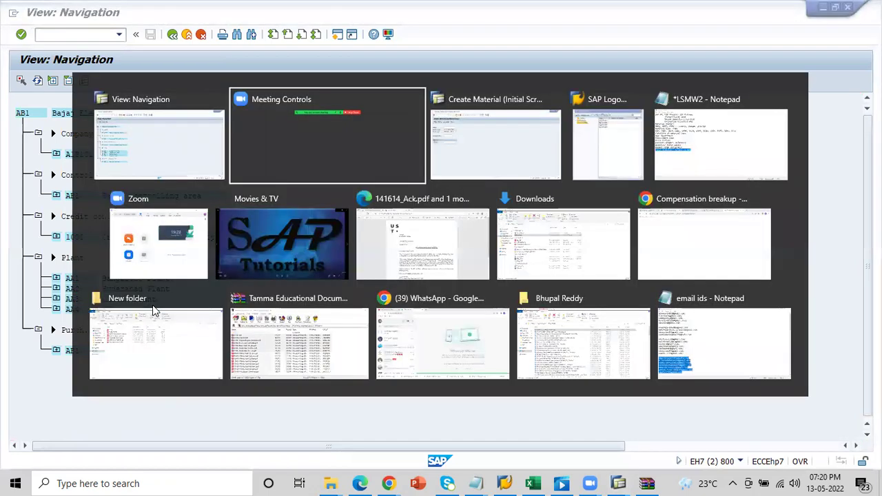
pyautogui.hotkey('alt', 'Tab')
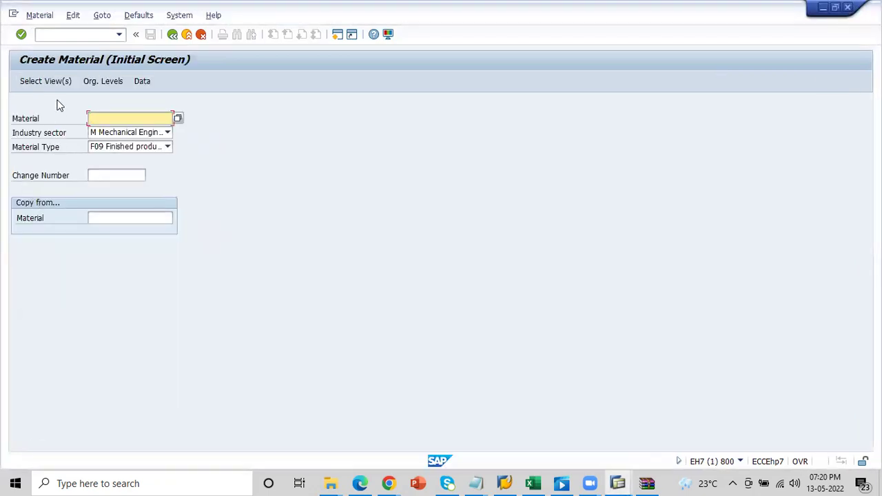
pyautogui.click(49, 85)
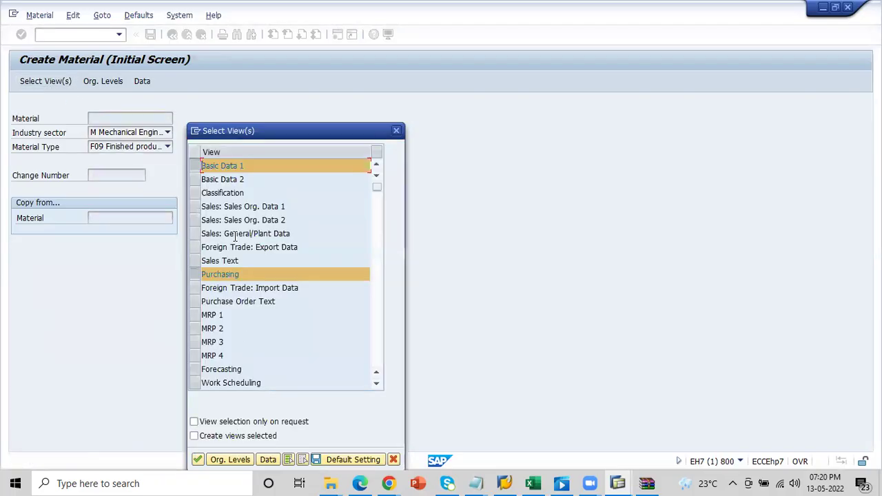
pyautogui.click(376, 331)
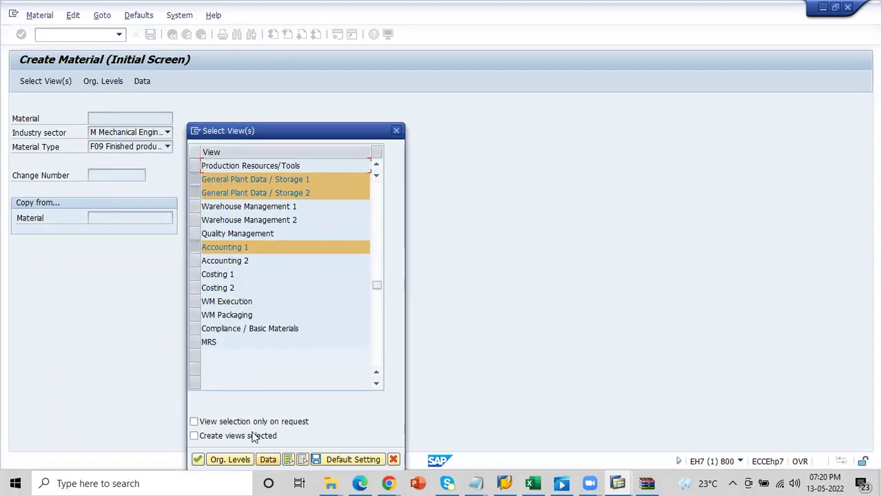
pyautogui.click(229, 459)
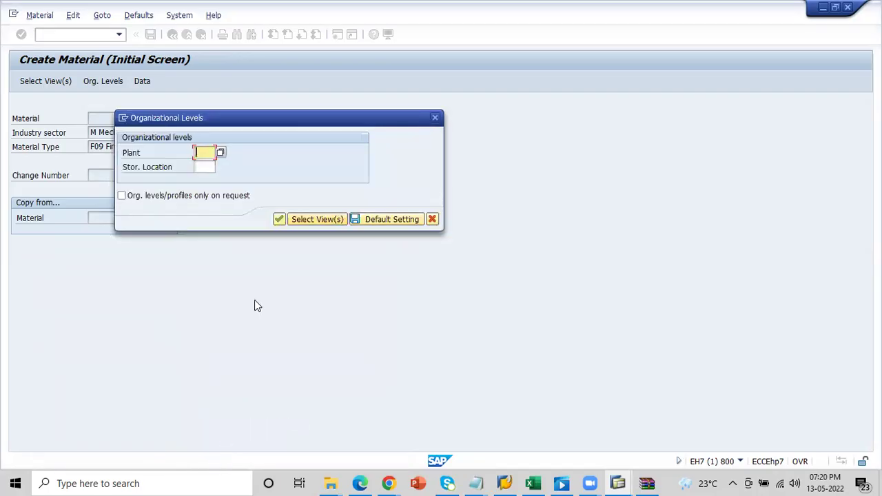
# Set the organizational levels to plant AA1 and storage location 0001 and continue to the material's basic data.
pyautogui.write('AA1')
pyautogui.press('Tab')
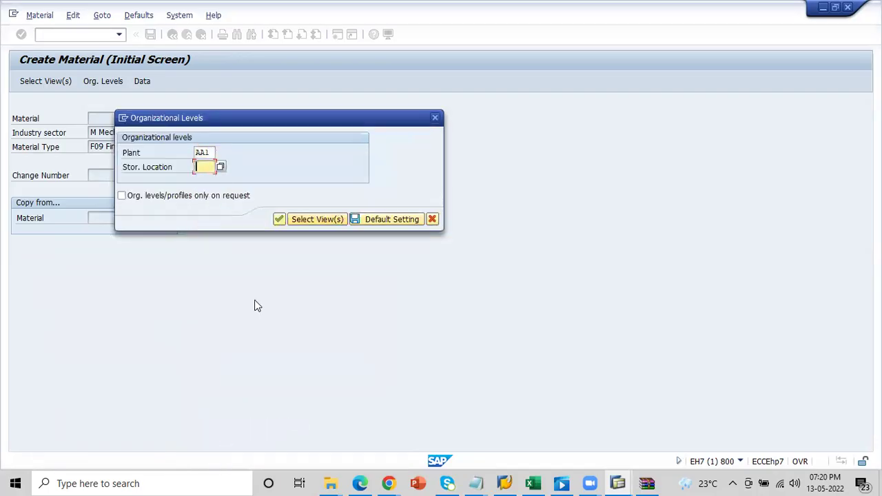
pyautogui.write('0001')
pyautogui.click(279, 220)
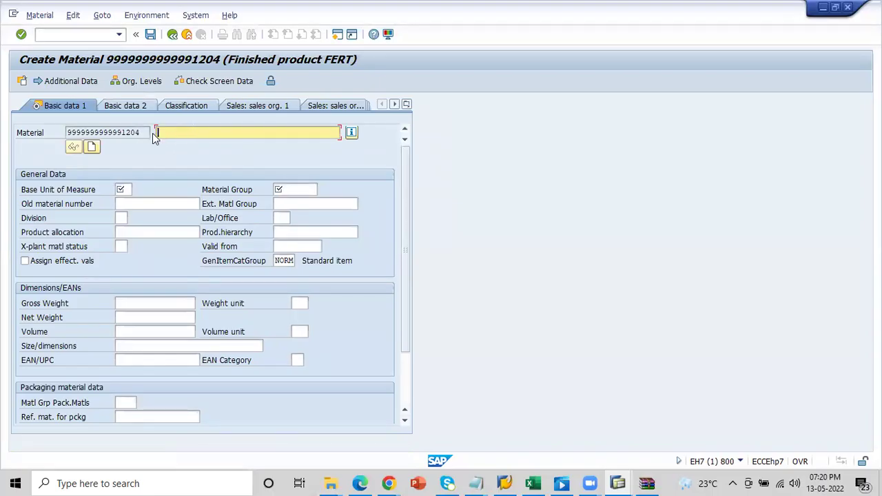
# Enter "Practicing material" as the description of the new finished product.
pyautogui.moveTo(141, 132); pyautogui.dragTo(59, 140)
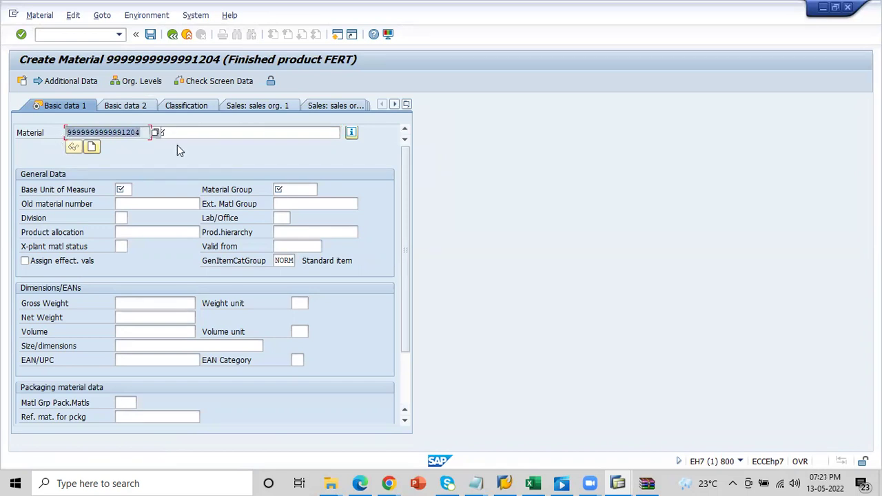
pyautogui.click(192, 133)
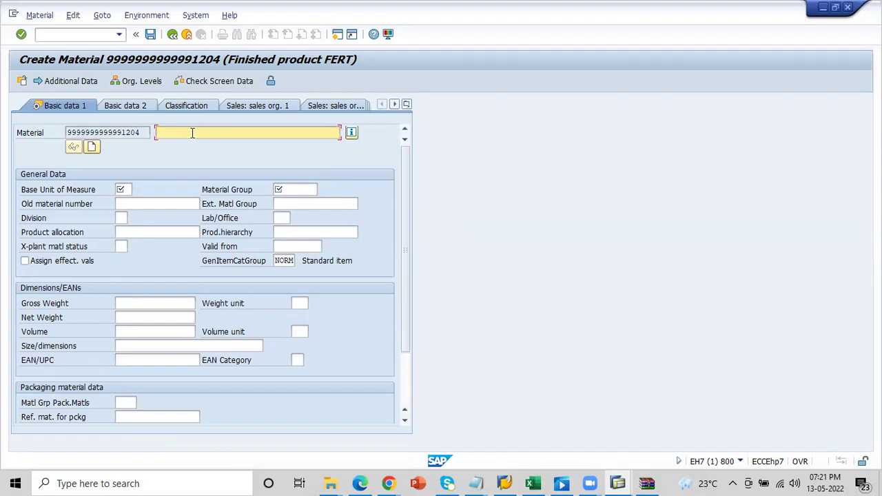
pyautogui.click(193, 133)
pyautogui.press('Down')
pyautogui.press('Return')
pyautogui.press('Return')
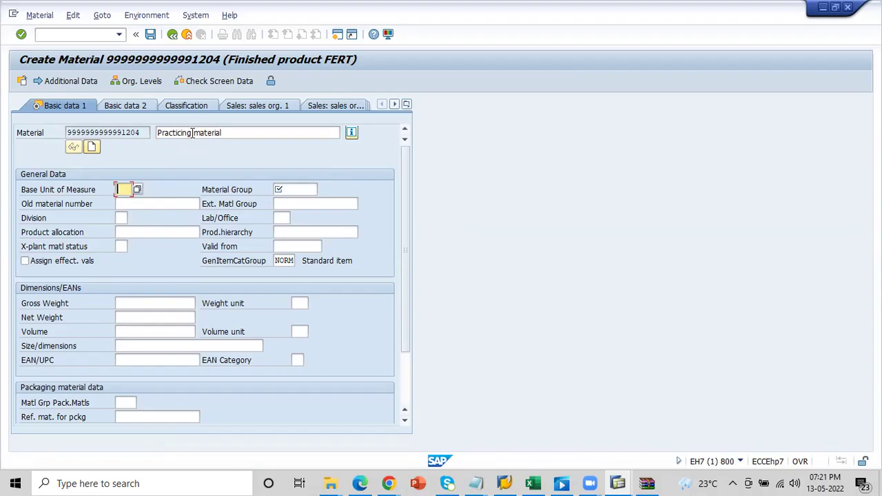
# Check the list of measurement units, close it and set the base unit of measure to PC.
pyautogui.click(137, 190)
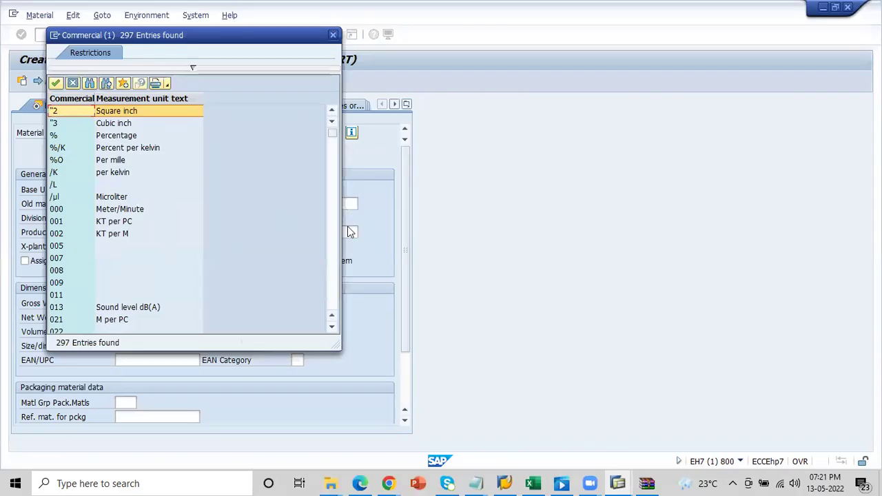
pyautogui.click(333, 34)
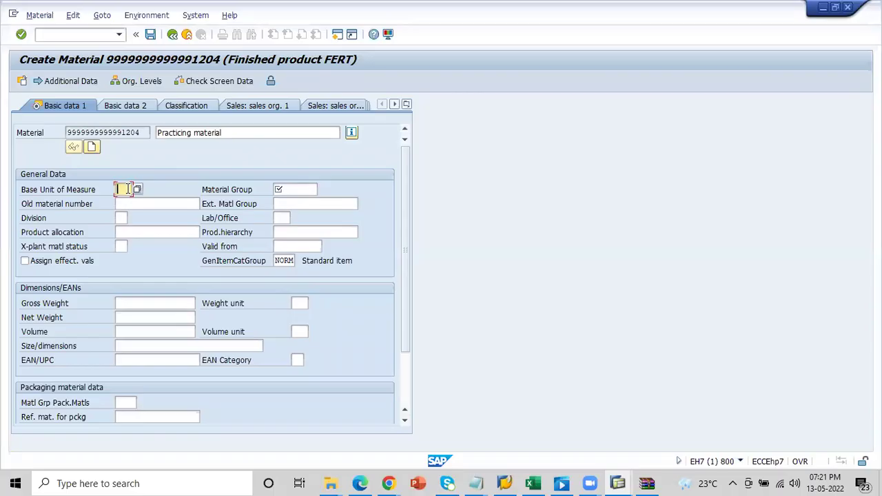
pyautogui.write('PC')
pyautogui.press('Tab')
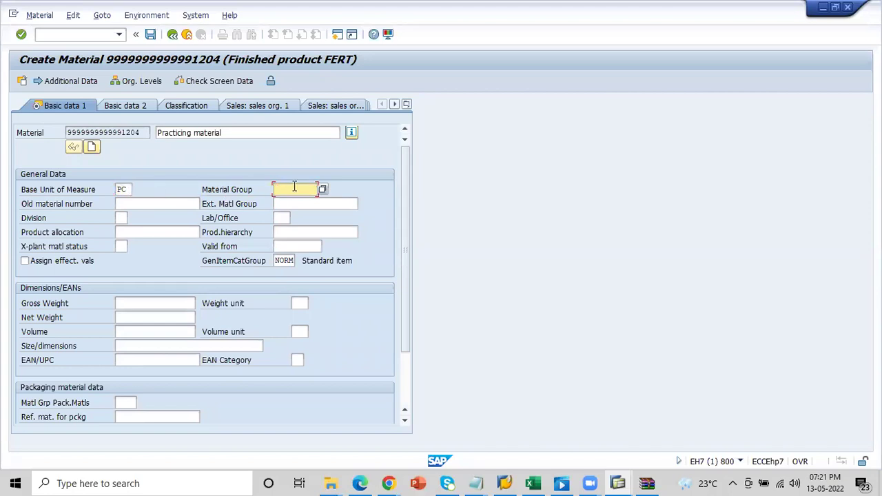
# Run transaction SPRO in a new session with /oSPRO and display the SAP Reference IMG.
pyautogui.click(43, 35)
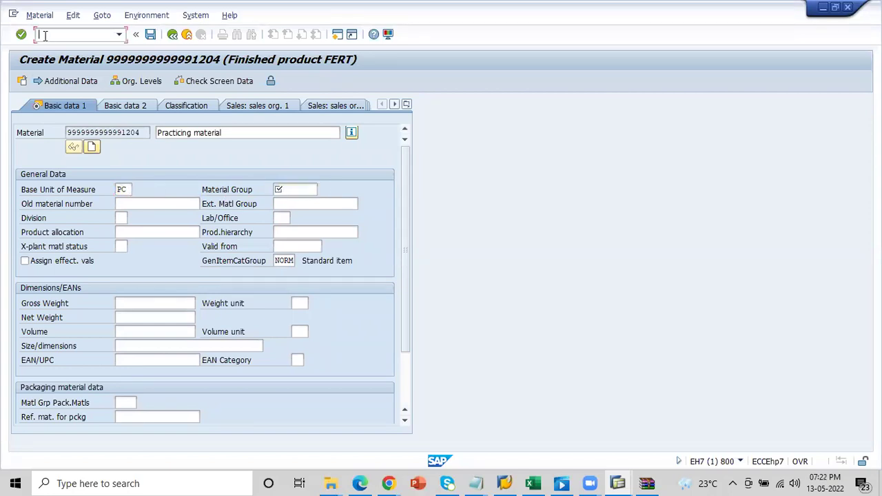
pyautogui.write('/oSPRO')
pyautogui.press('Return')
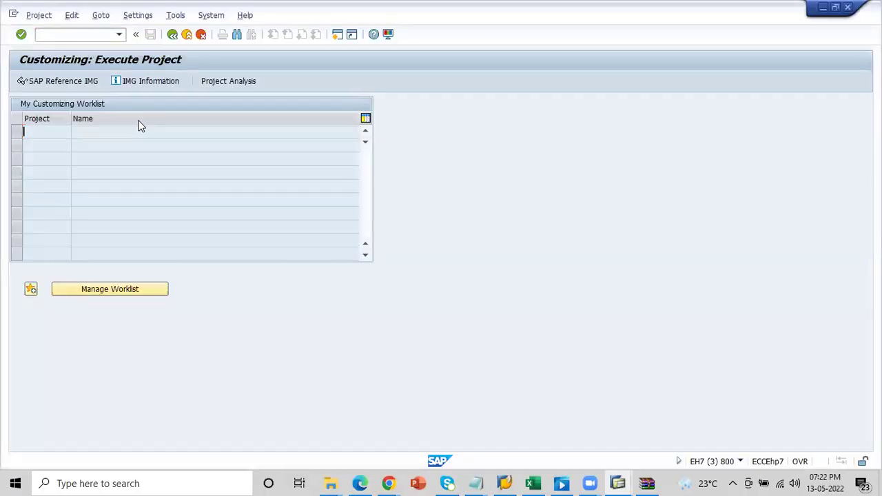
pyautogui.hotkey('alt', 'Tab')
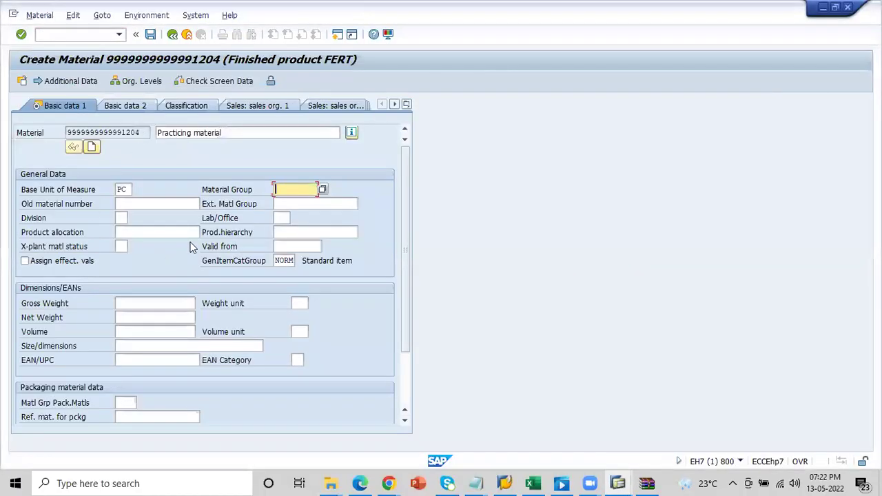
pyautogui.hotkey('alt', 'Tab')
pyautogui.click(65, 81)
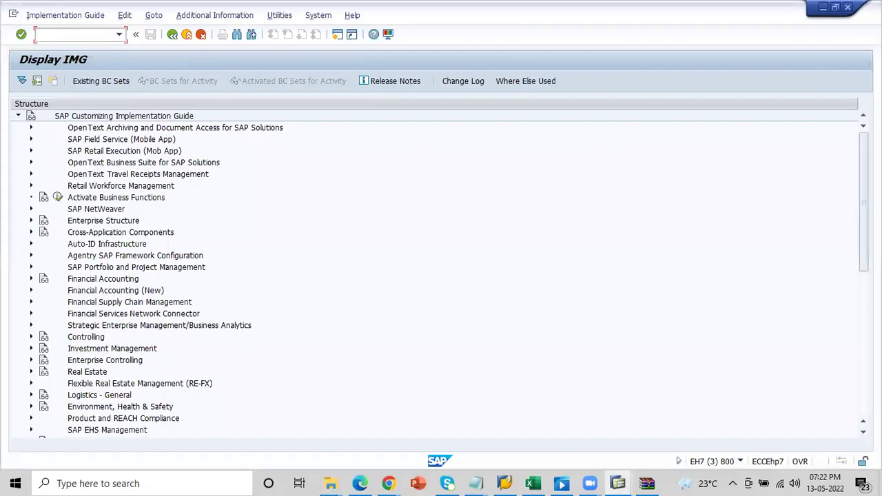
# Expand the IMG structure through Logistics - General and Material Master to Settings for Key Fields.
pyautogui.click(30, 394)
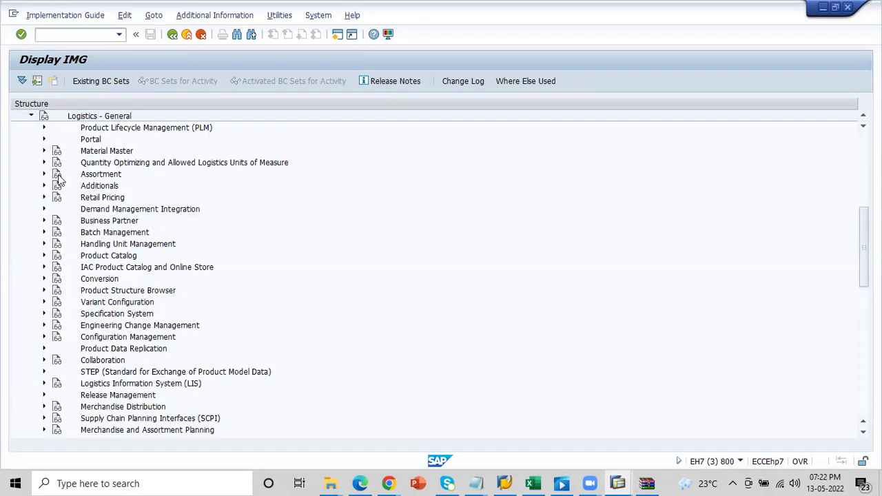
pyautogui.click(43, 151)
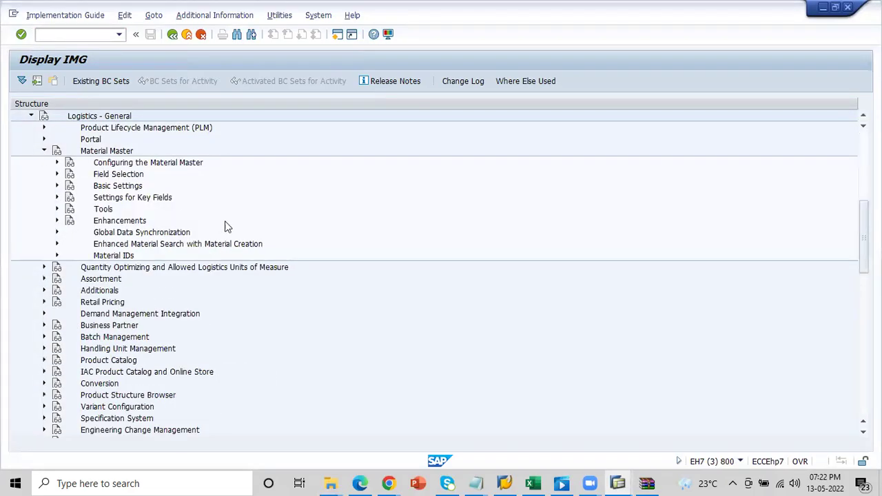
pyautogui.click(56, 187)
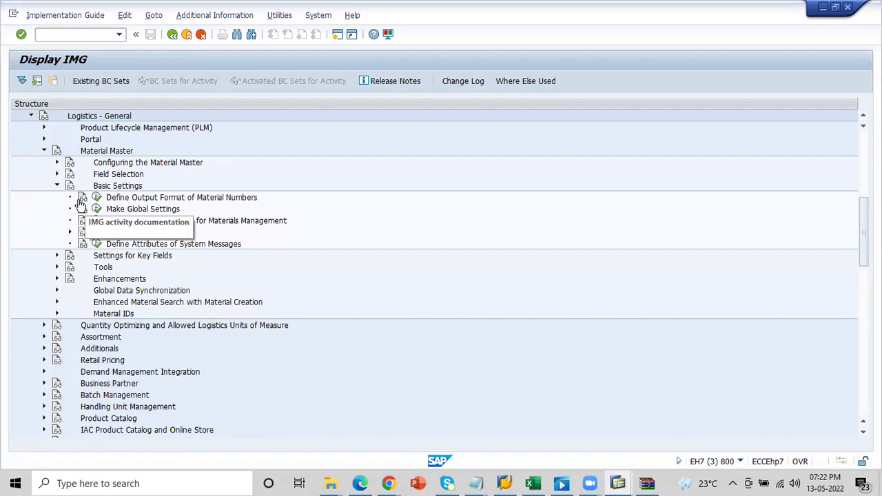
pyautogui.click(57, 186)
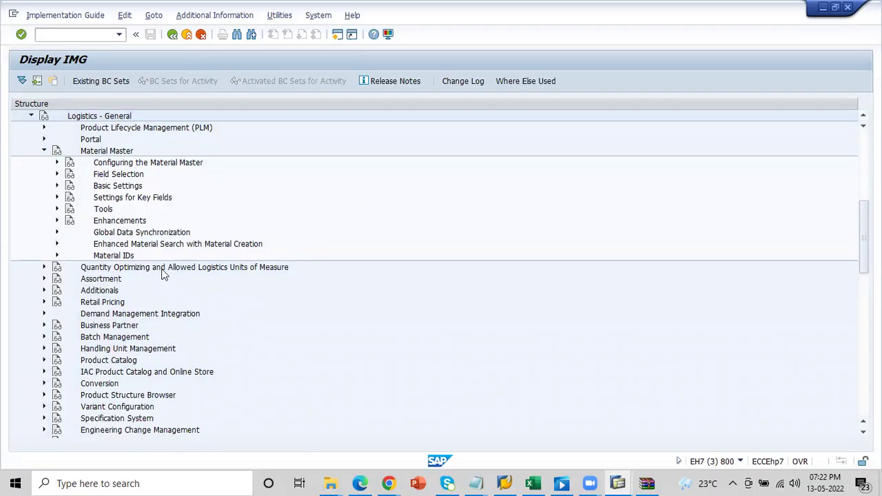
pyautogui.click(102, 200)
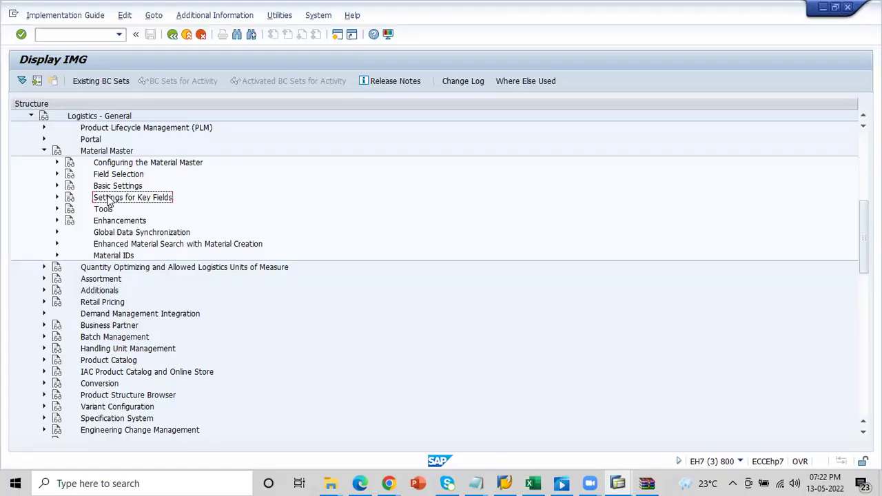
pyautogui.click(57, 197)
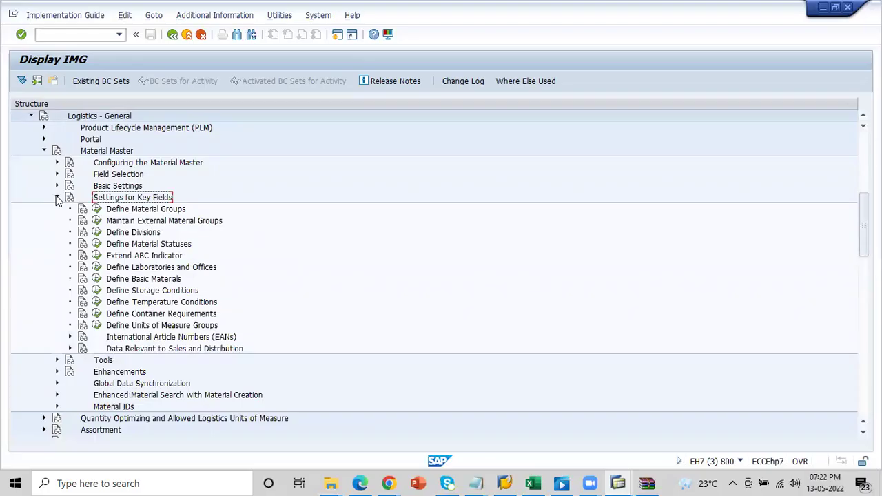
# Execute the Define Material Groups activity to open the overview of material groups.
pyautogui.click(119, 210)
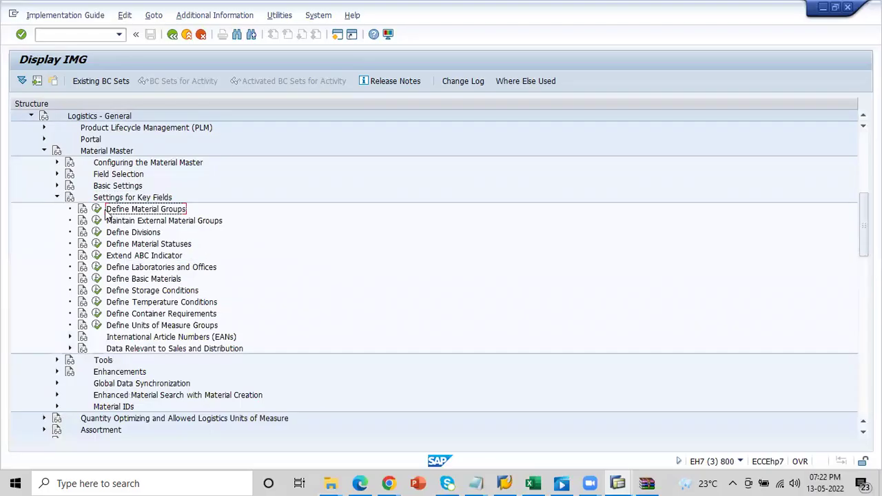
pyautogui.click(96, 209)
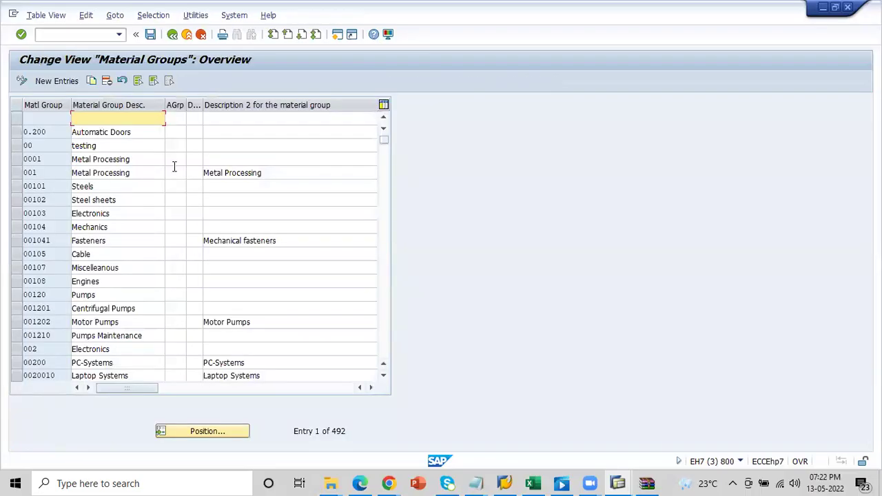
pyautogui.click(16, 173)
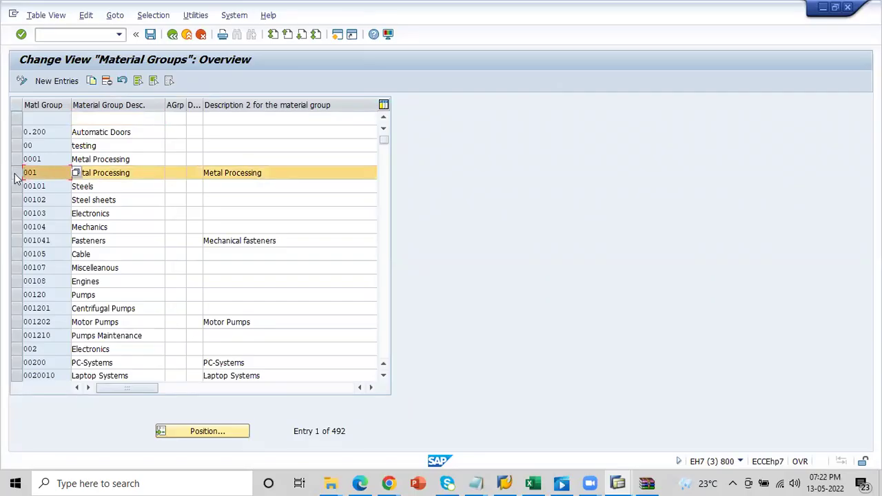
pyautogui.click(17, 173)
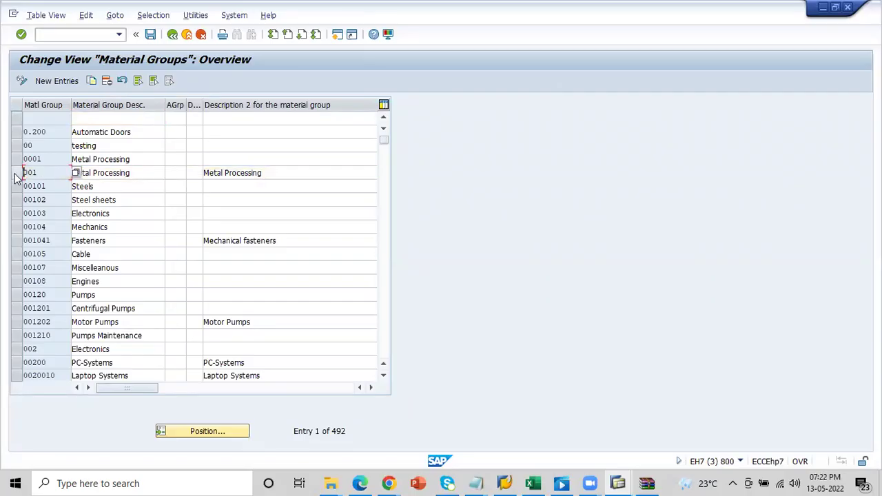
# Start a new material group entry with the key AB1.
pyautogui.click(58, 81)
pyautogui.write('AB1')
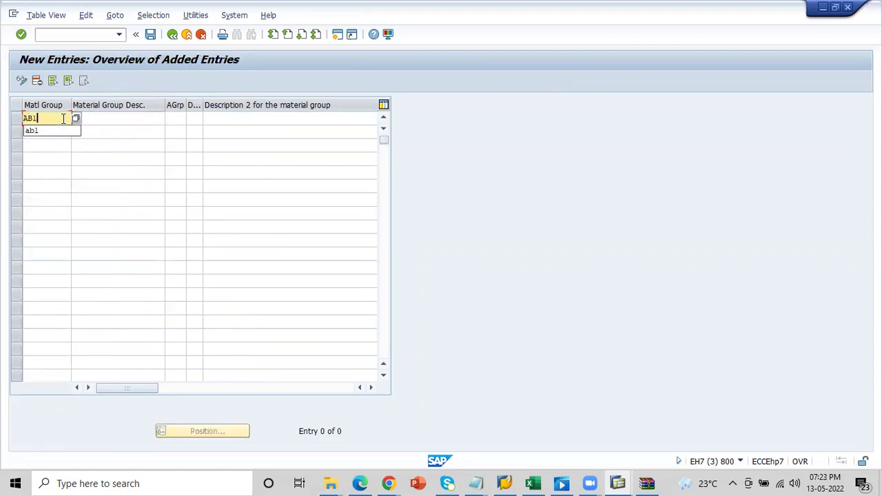
pyautogui.press('Tab')
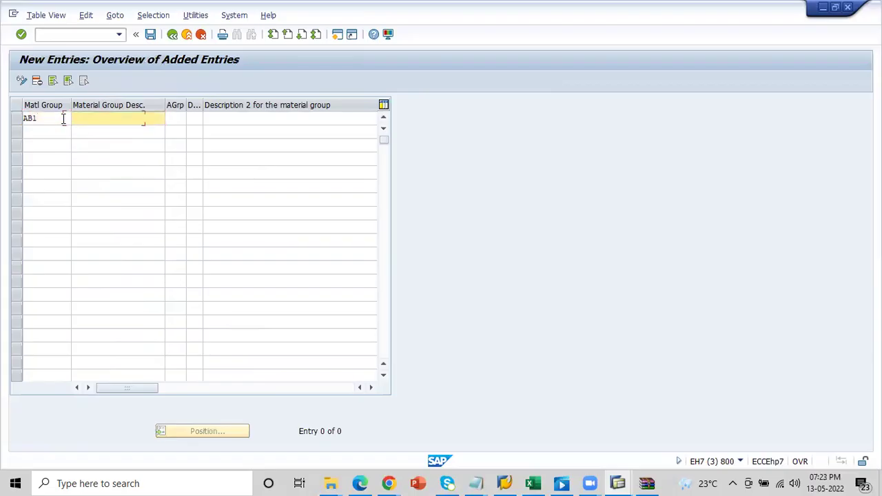
# Enter "Material grou ab1" as the description of material group AB1 and confirm the entry.
pyautogui.press('BackSpace')
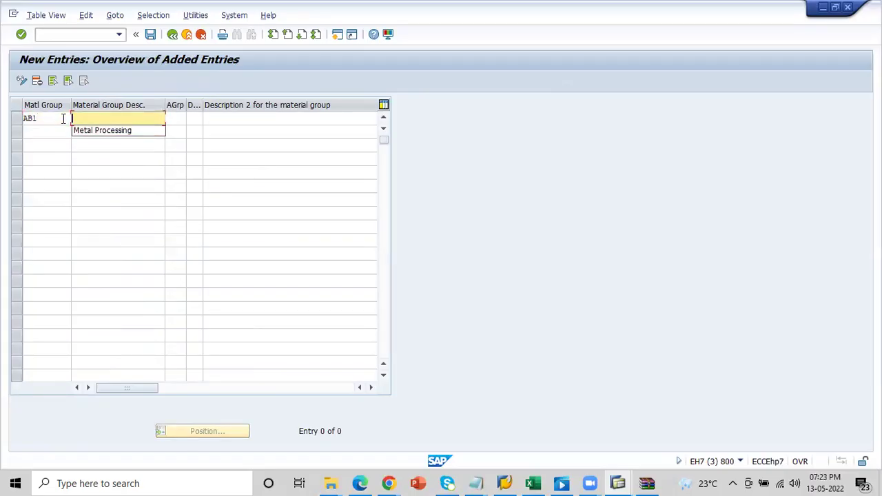
pyautogui.write('Materal')
pyautogui.press('BackSpace')
pyautogui.press('BackSpace')
pyautogui.press('BackSpace')
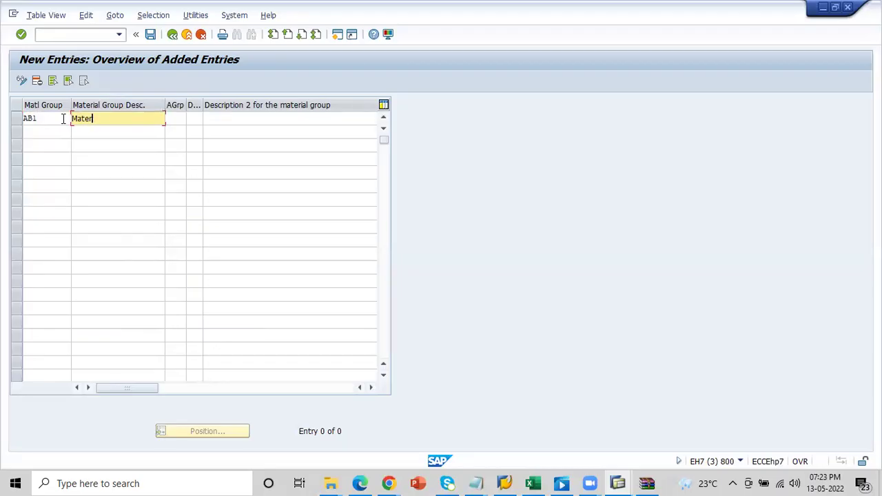
pyautogui.write('ial grou ab1')
pyautogui.press('Tab')
pyautogui.press('Tab')
pyautogui.press('Tab')
pyautogui.hotkey('shift', 'Tab')
pyautogui.hotkey('shift', 'Tab')
pyautogui.hotkey('shift', 'Tab')
pyautogui.click(63, 118)
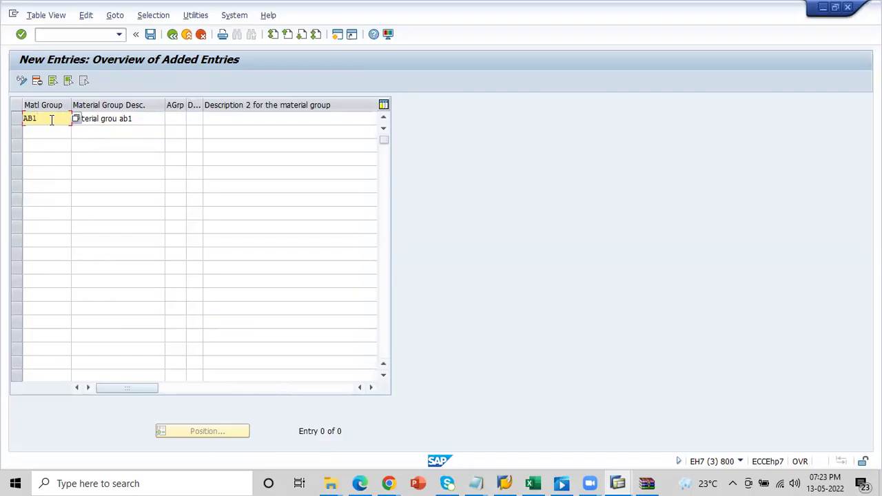
pyautogui.press('Return')
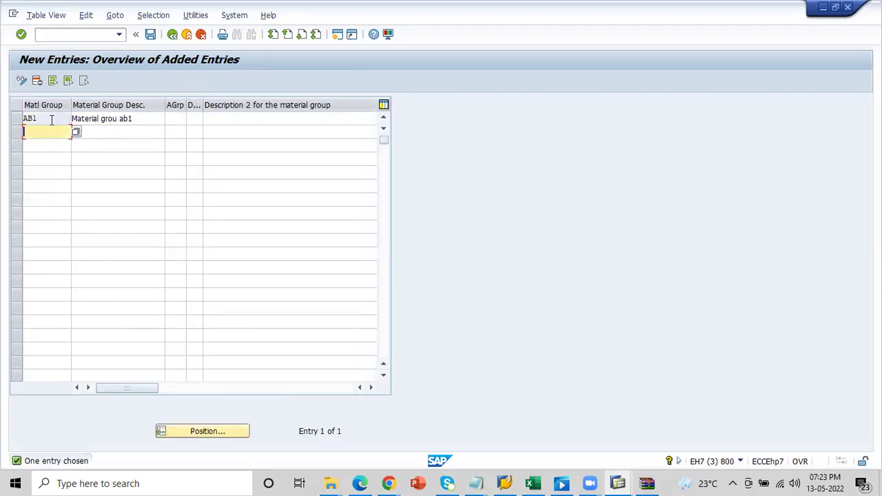
# Save material group AB1, accept the customizing request and go back to the IMG structure.
pyautogui.click(43, 118)
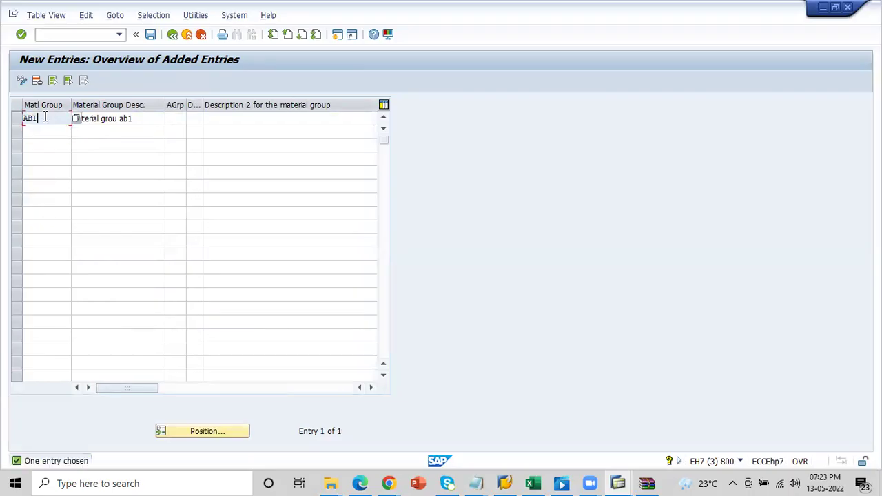
pyautogui.click(150, 35)
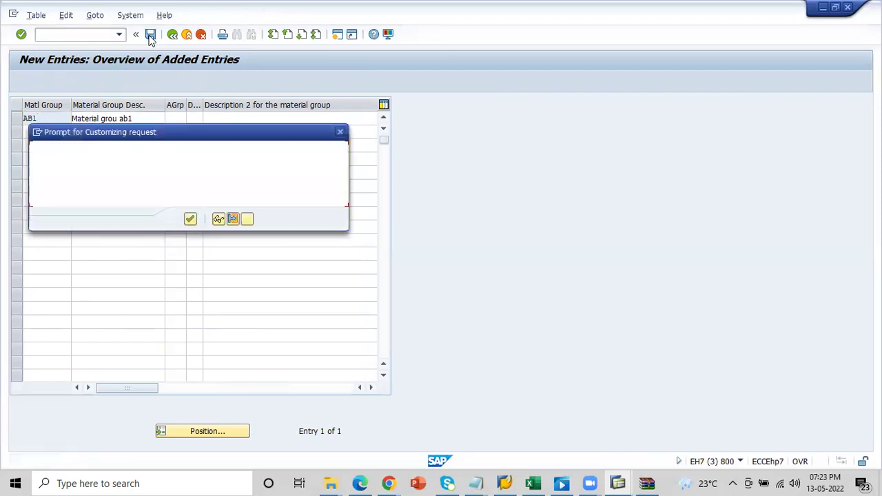
pyautogui.click(191, 220)
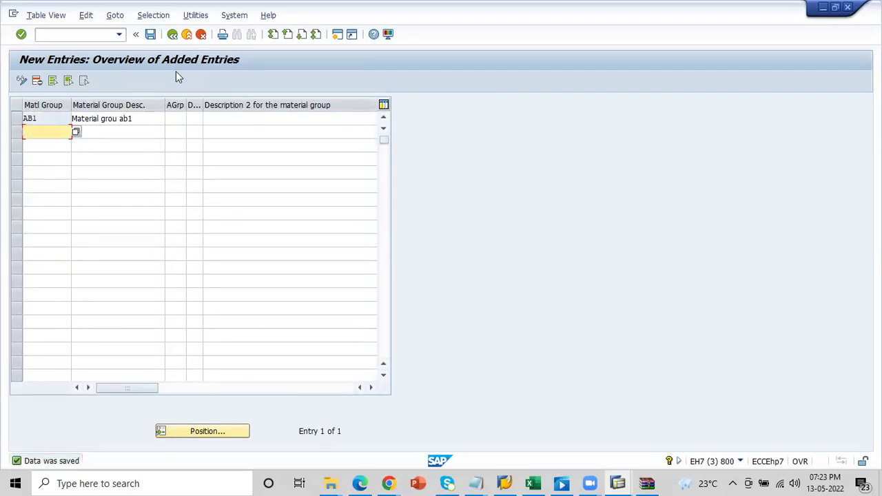
pyautogui.click(173, 35)
pyautogui.click(172, 35)
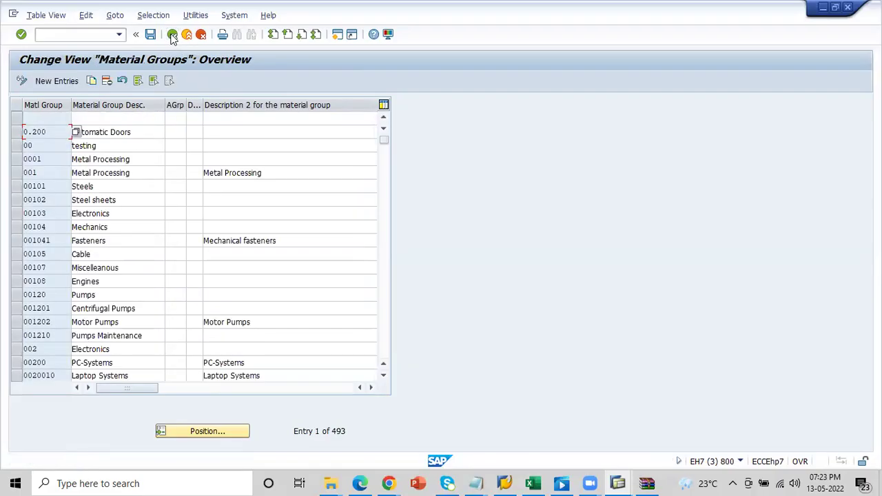
pyautogui.click(173, 34)
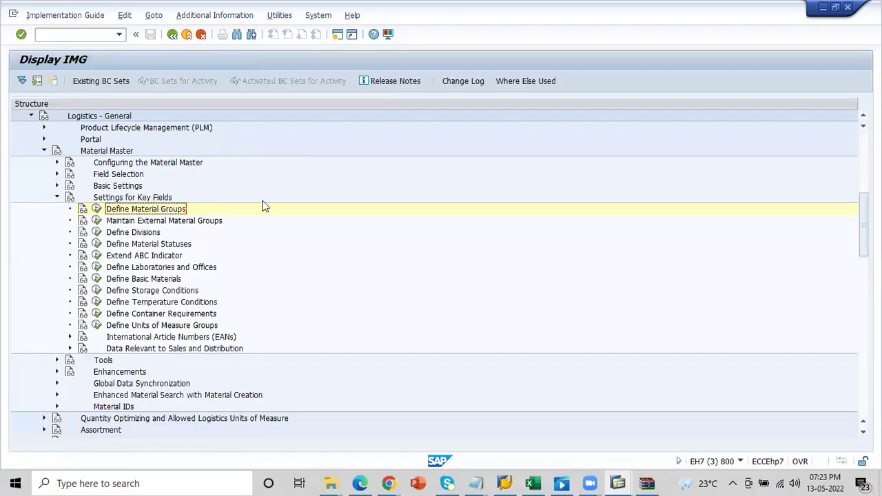
# Return to the Create Material session and assign material group AB1 in the general data.
pyautogui.hotkey('alt', 'Tab')
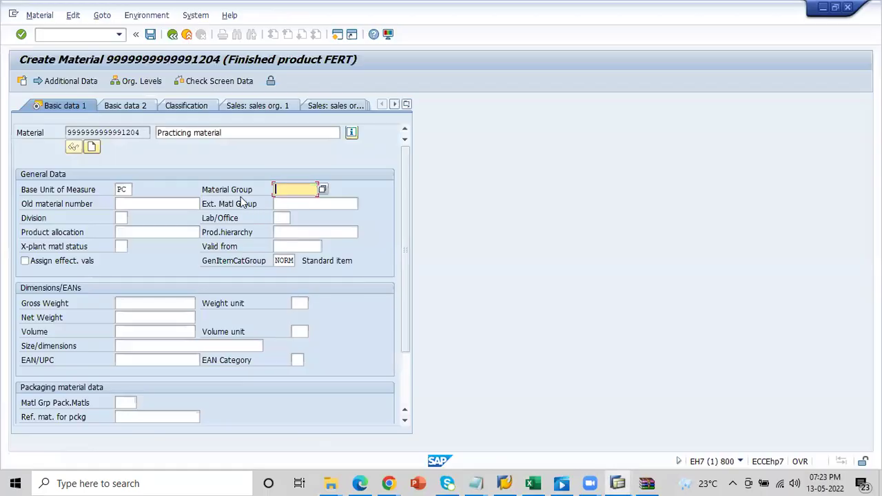
pyautogui.click(295, 191)
pyautogui.write('AB1')
pyautogui.click(179, 203)
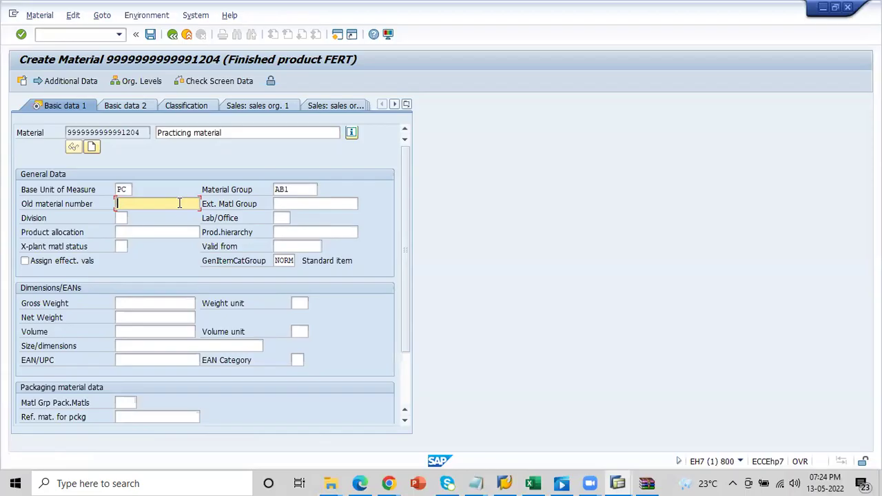
# Enter ORA 123321 as the old material number and pass over the remaining general data fields to the gross weight.
pyautogui.write('ORA 123321')
pyautogui.click(286, 201)
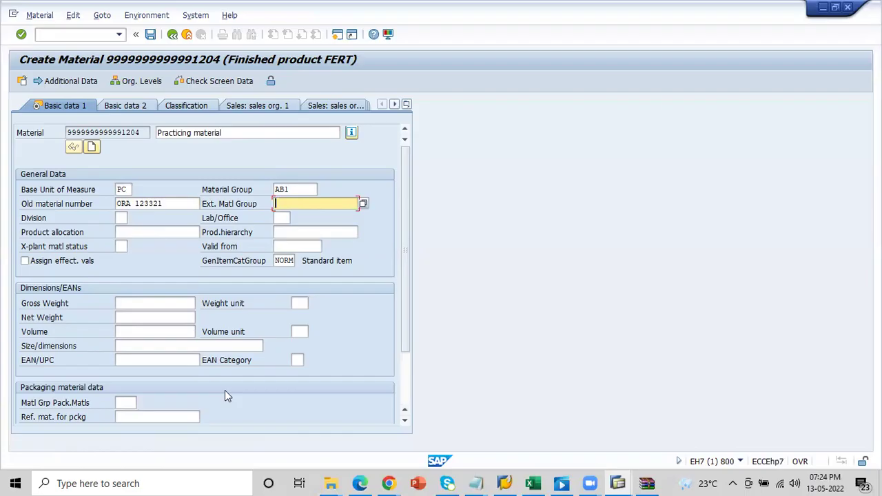
pyautogui.press('Tab')
pyautogui.press('Tab')
pyautogui.press('Tab')
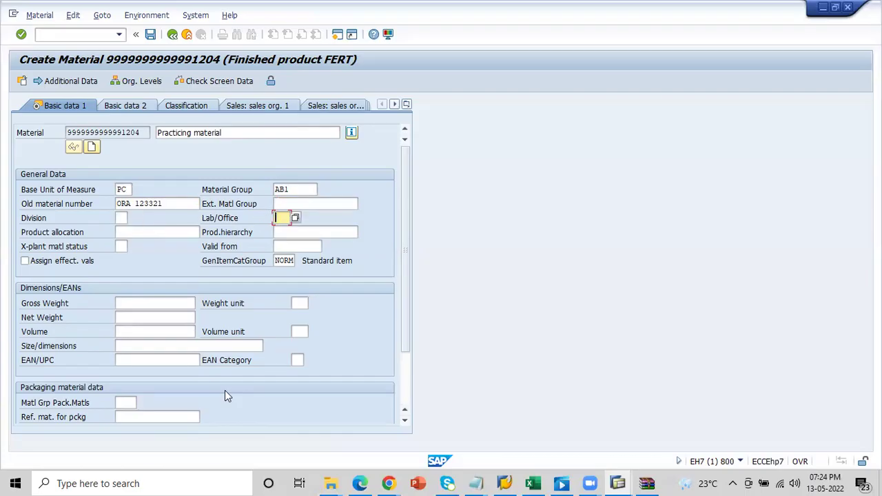
pyautogui.press('Tab')
pyautogui.press('Tab')
pyautogui.press('Tab')
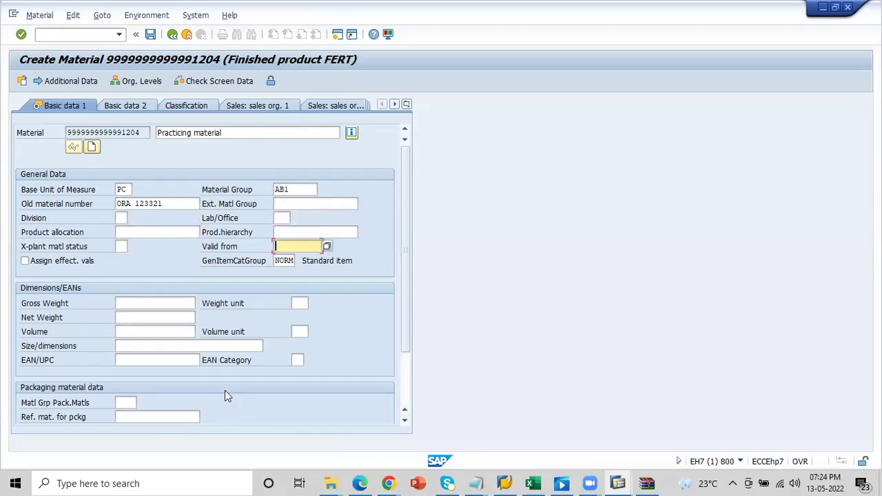
pyautogui.press('Tab')
pyautogui.press('Tab')
pyautogui.press('Tab')
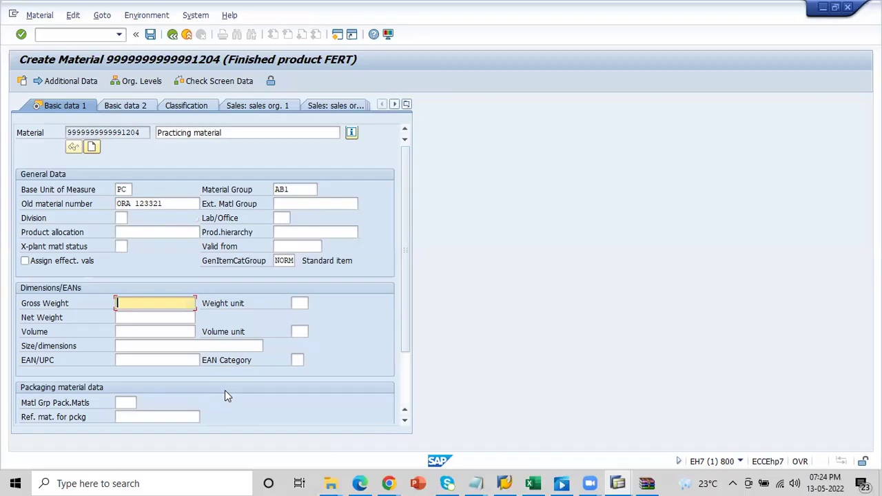
# Enter a gross weight of 100, a net weight of 98 and the weight unit PC.
pyautogui.write('100')
pyautogui.click(125, 189)
pyautogui.click(127, 319)
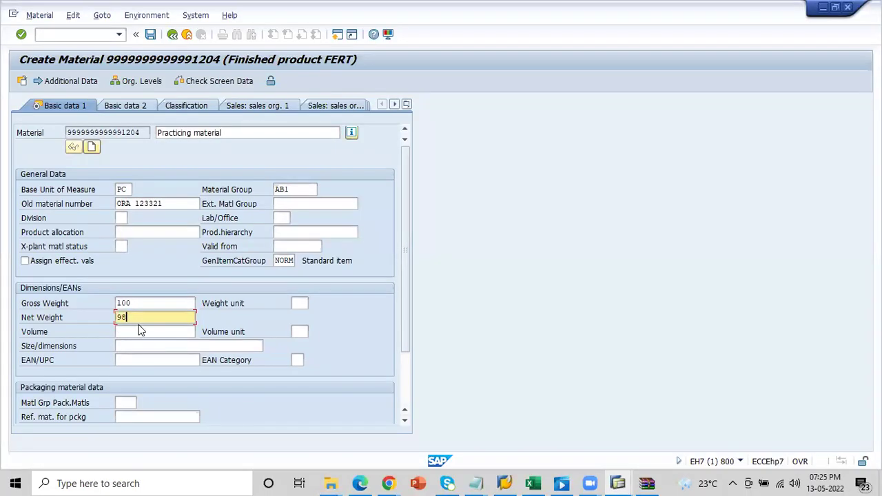
pyautogui.click(297, 303)
pyautogui.write('P')
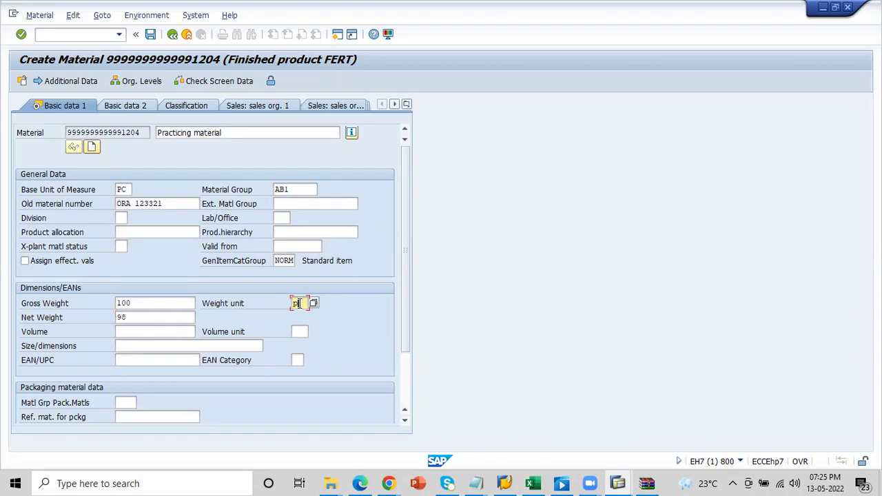
pyautogui.press('BackSpace')
pyautogui.write('KG')
pyautogui.click(144, 307)
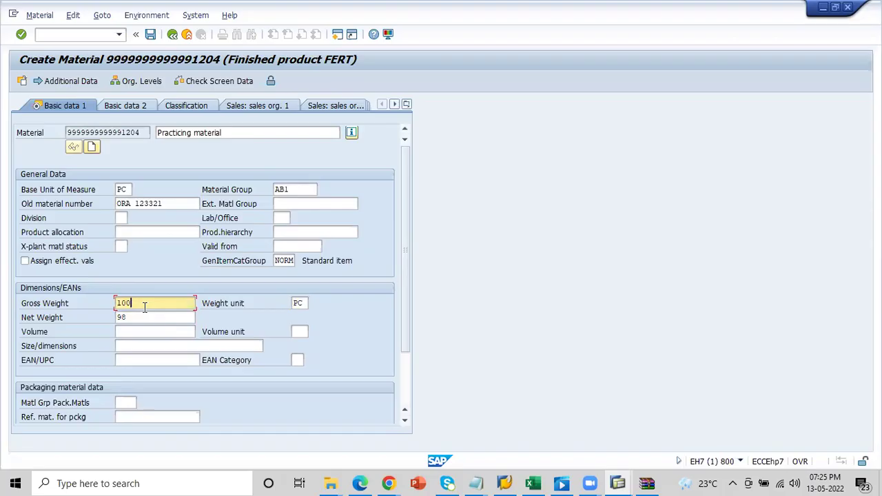
pyautogui.click(144, 314)
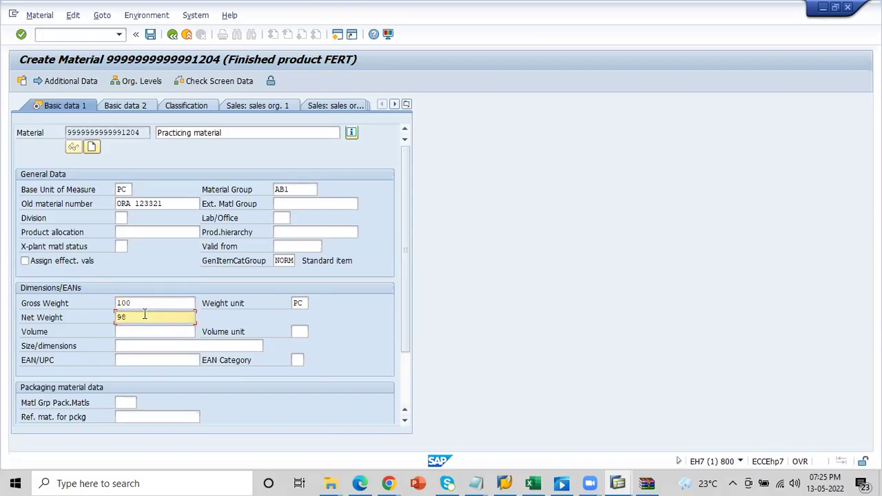
pyautogui.click(135, 305)
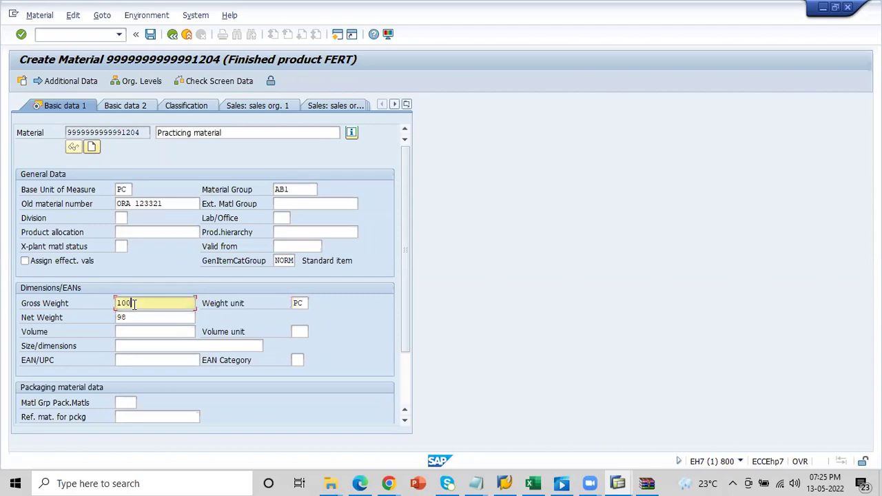
pyautogui.click(136, 318)
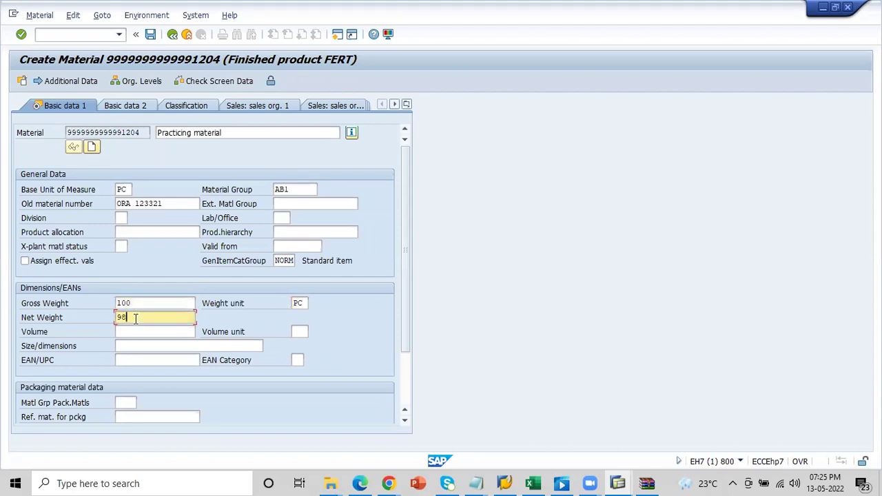
# Clear the net weight, the weight unit and the gross weight.
pyautogui.press('BackSpace')
pyautogui.press('BackSpace')
pyautogui.hotkey('shift', 'Tab')
pyautogui.press('BackSpace')
pyautogui.press('BackSpace')
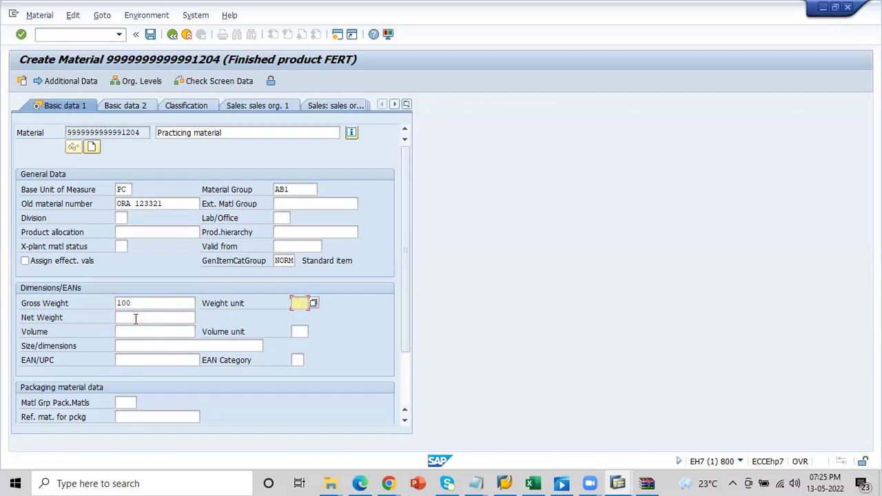
pyautogui.hotkey('shift', 'Tab')
pyautogui.press('BackSpace')
pyautogui.press('BackSpace')
pyautogui.press('BackSpace')
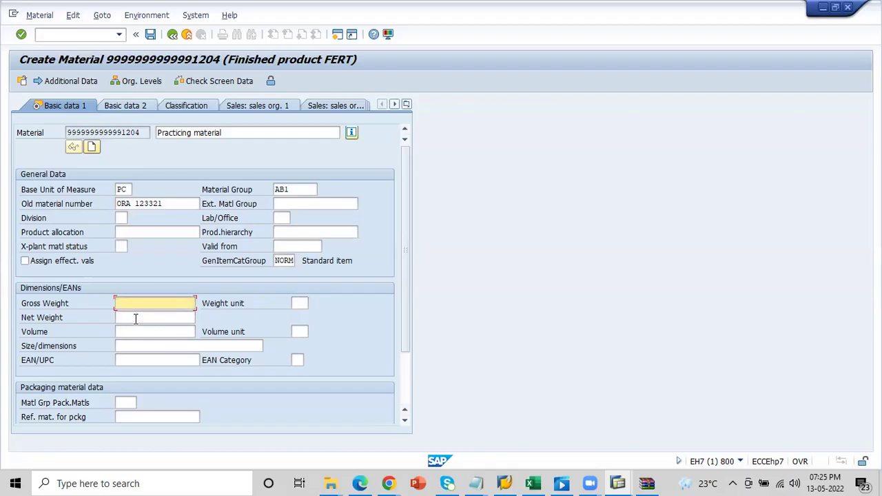
# Leave the volume, size and packaging data empty and continue to the Purchasing view of the material.
pyautogui.click(131, 331)
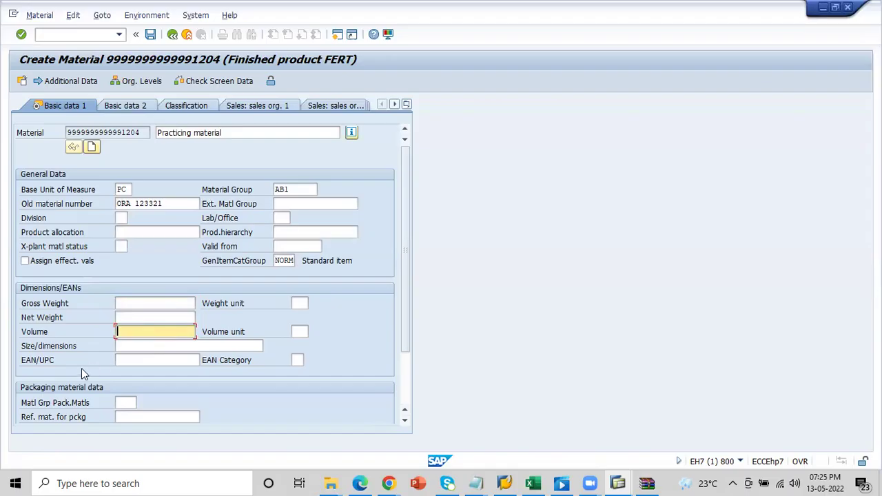
pyautogui.click(126, 346)
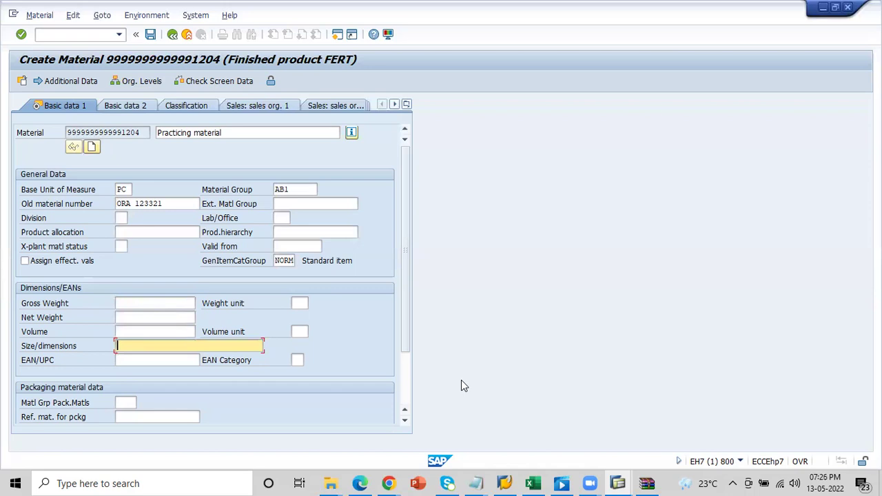
pyautogui.click(405, 405)
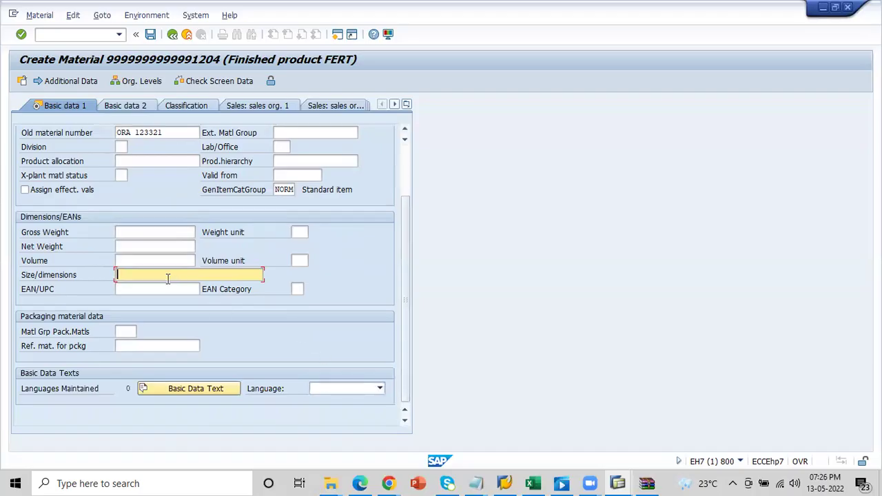
pyautogui.press('Return')
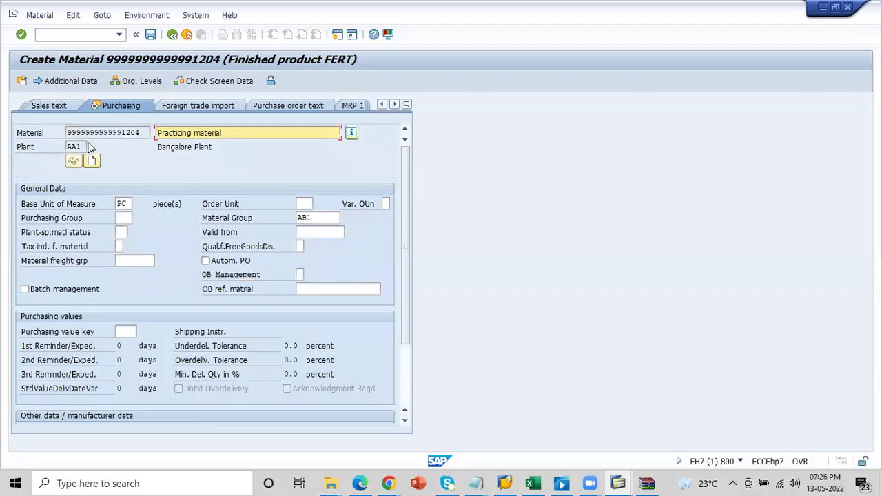
pyautogui.click(120, 218)
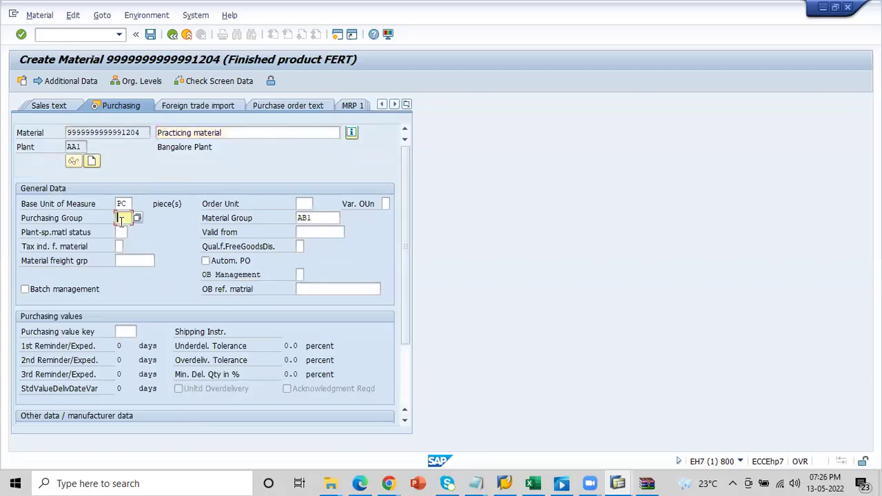
pyautogui.click(122, 204)
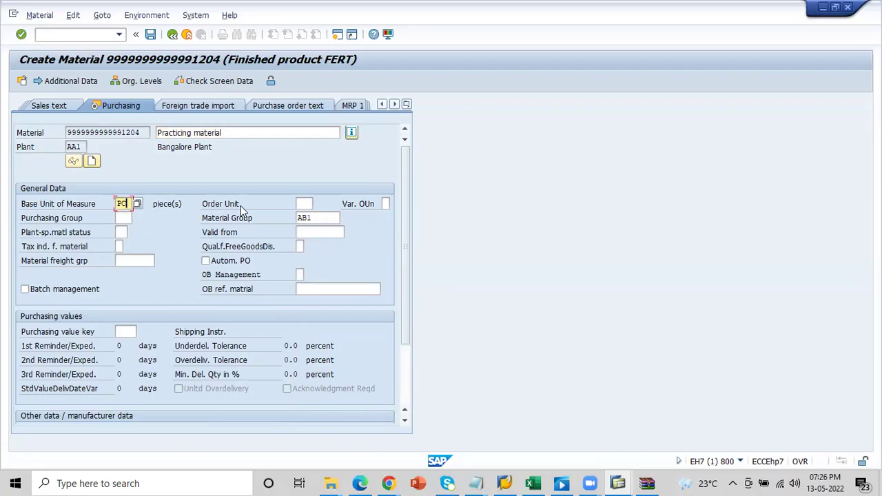
pyautogui.click(301, 204)
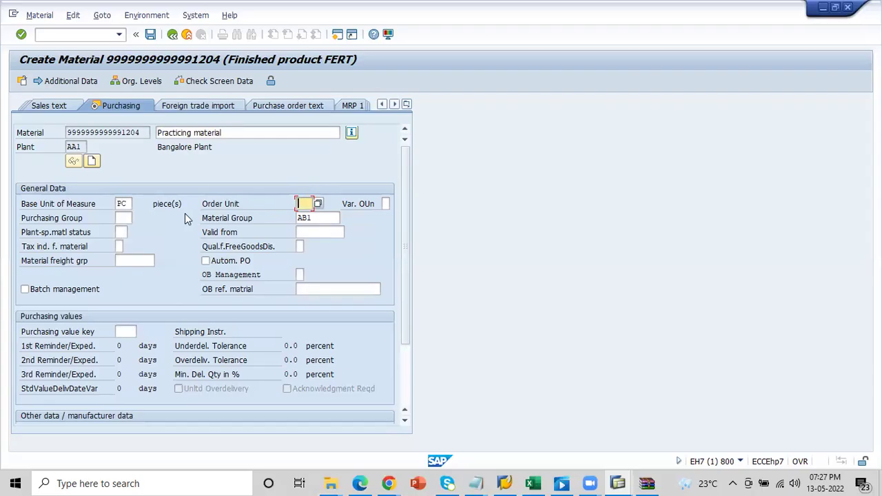
pyautogui.click(126, 204)
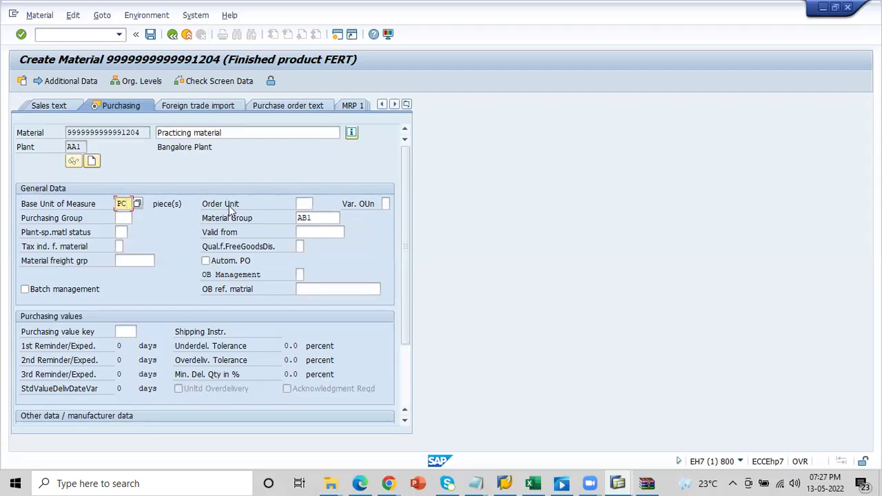
pyautogui.click(299, 204)
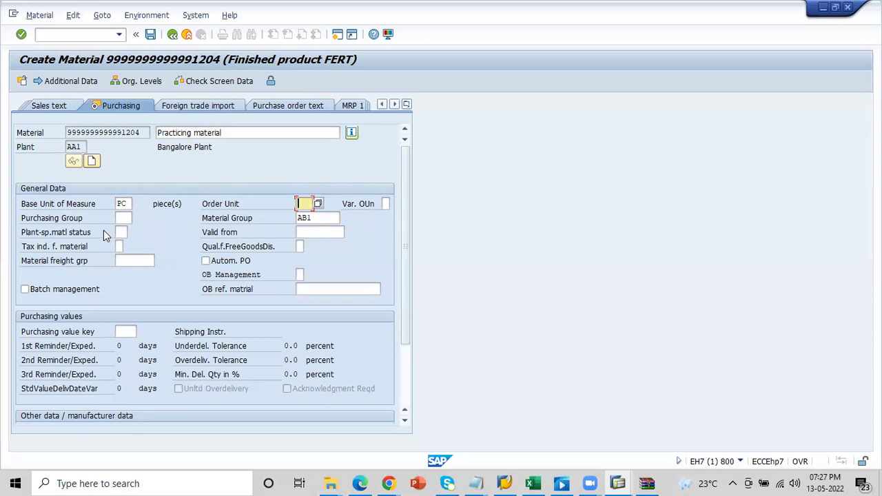
# Try AB1 as the purchasing group and clear the field again.
pyautogui.click(121, 218)
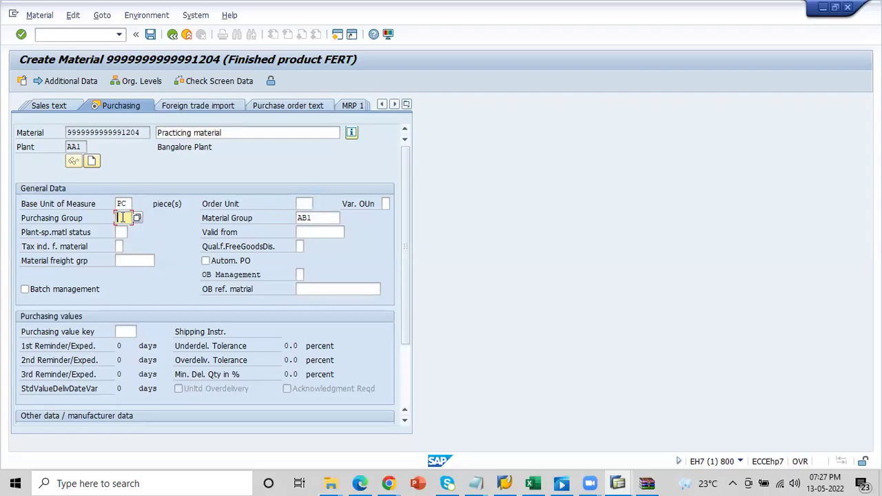
pyautogui.write('AB1')
pyautogui.click(205, 261)
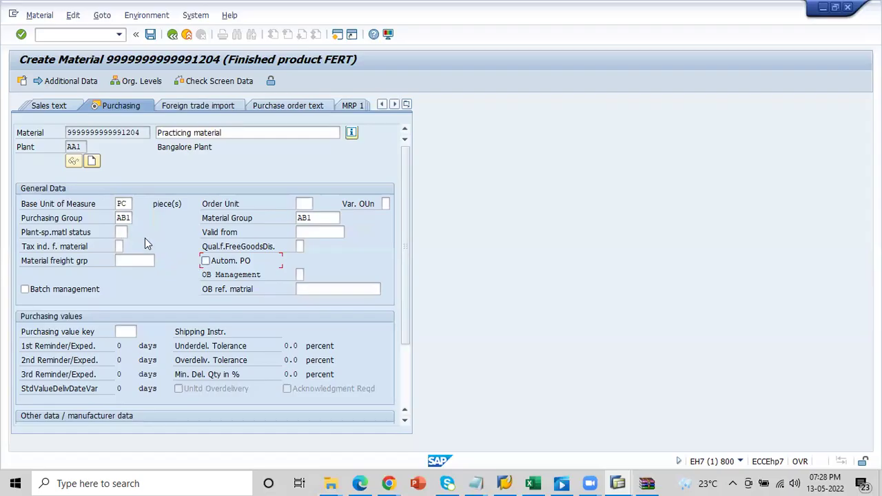
pyautogui.click(120, 218)
pyautogui.press('BackSpace')
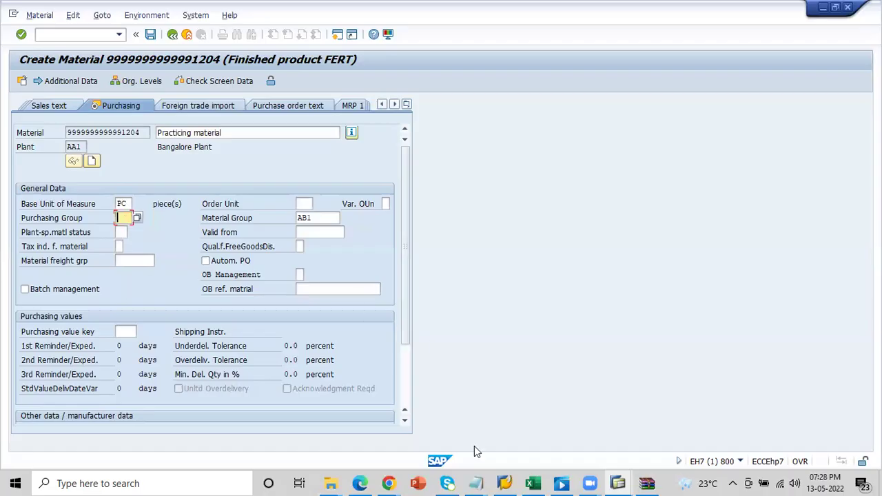
pyautogui.press('F4')
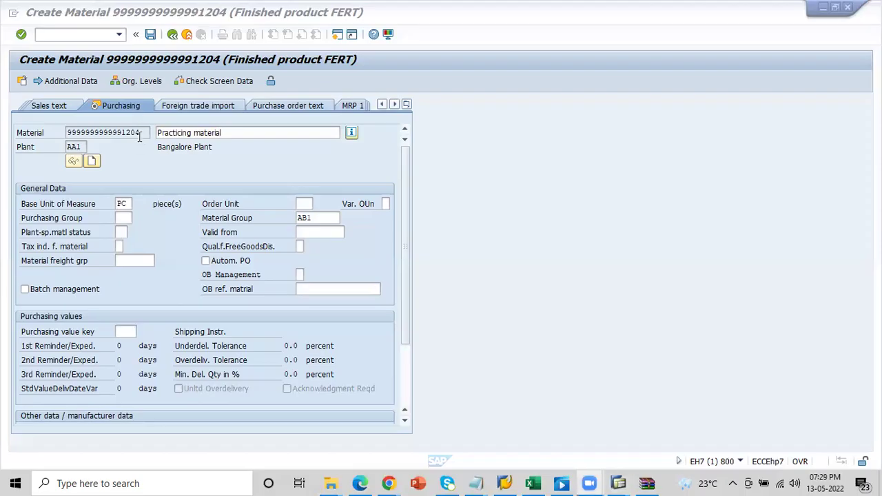
pyautogui.click(88, 129)
pyautogui.doubleClick(88, 128)
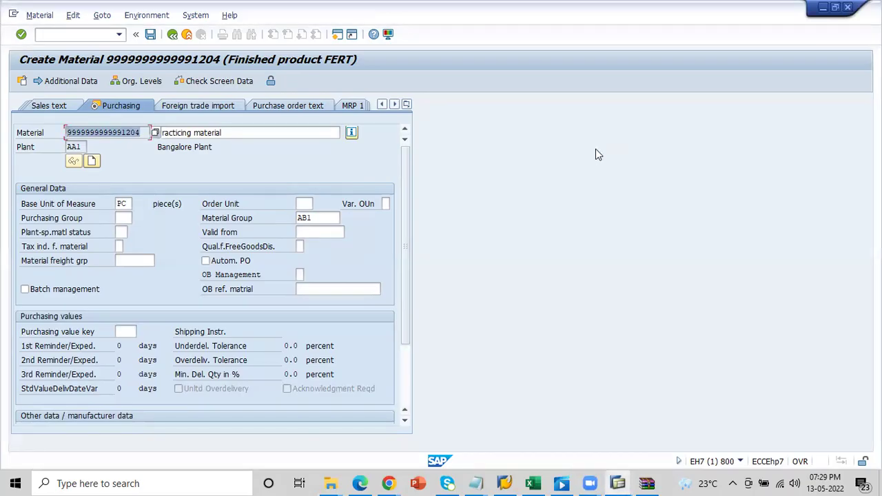
# Examine the possible values for the free goods discount qualification and close the list without choosing one.
pyautogui.click(299, 246)
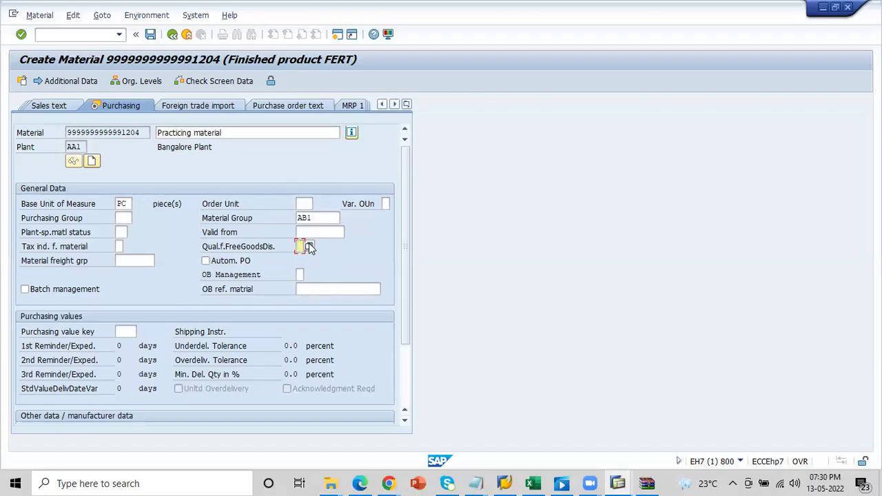
pyautogui.click(309, 244)
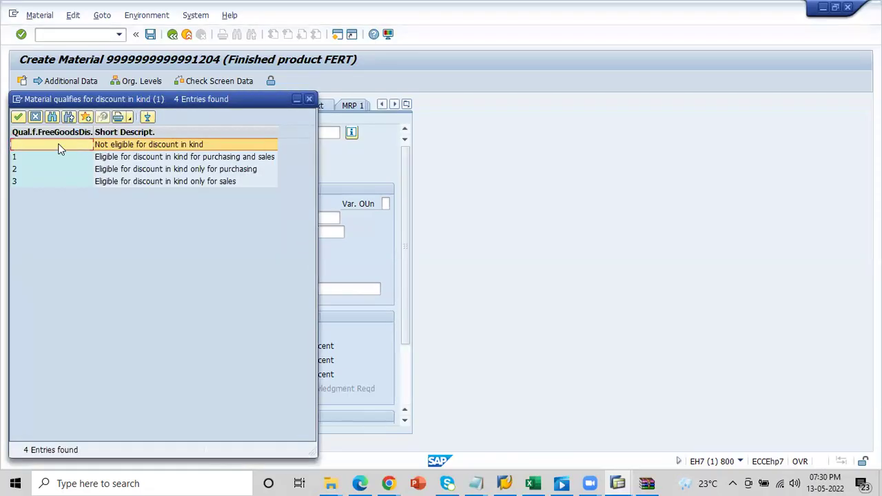
pyautogui.click(106, 159)
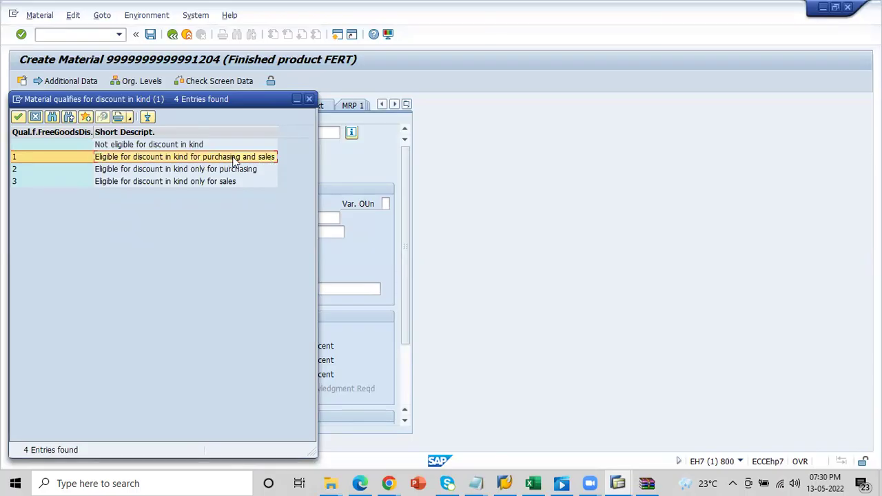
pyautogui.click(132, 170)
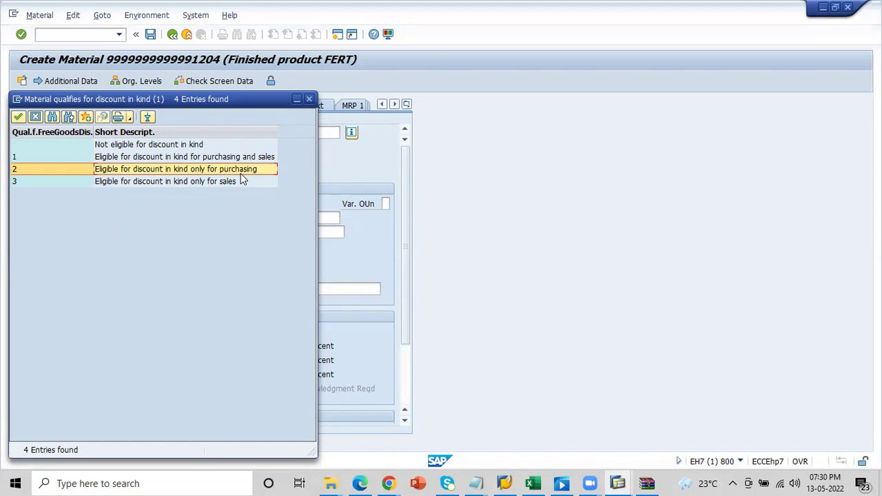
pyautogui.click(212, 183)
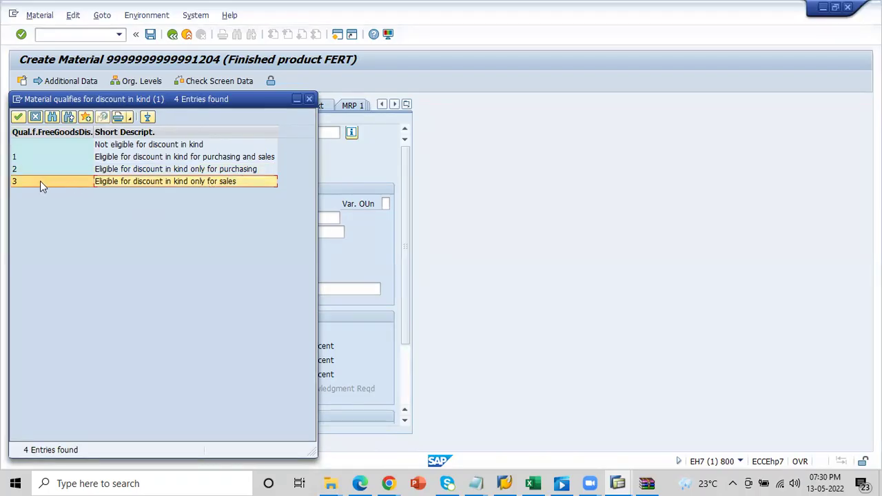
pyautogui.click(308, 98)
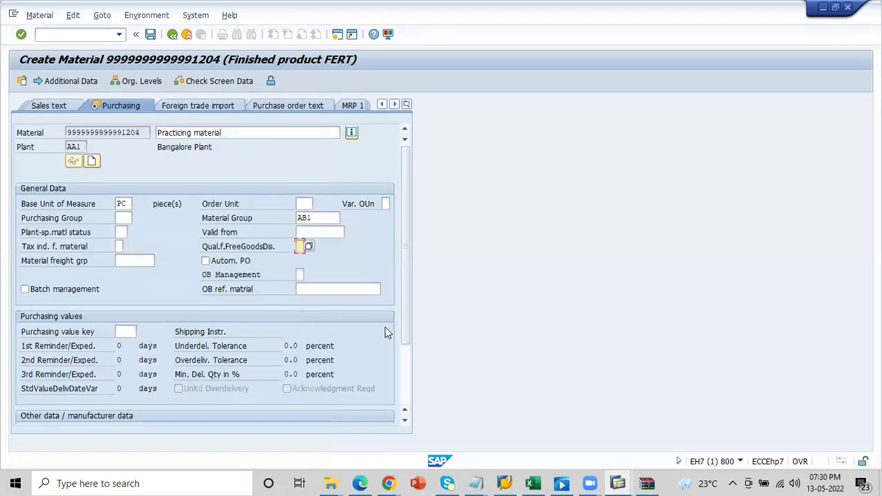
# Choose purchasing value key 2 from the possible values and apply it to the material's purchasing values.
pyautogui.moveTo(407, 330); pyautogui.dragTo(407, 371)
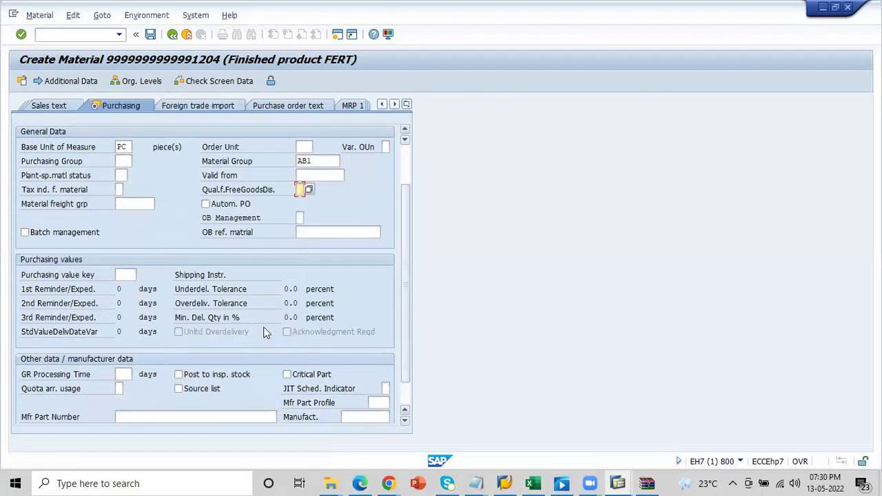
pyautogui.click(121, 275)
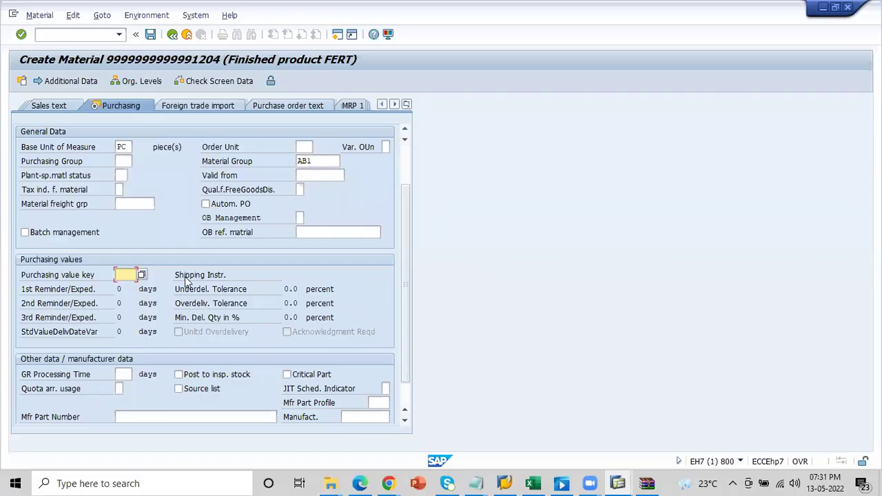
pyautogui.click(142, 275)
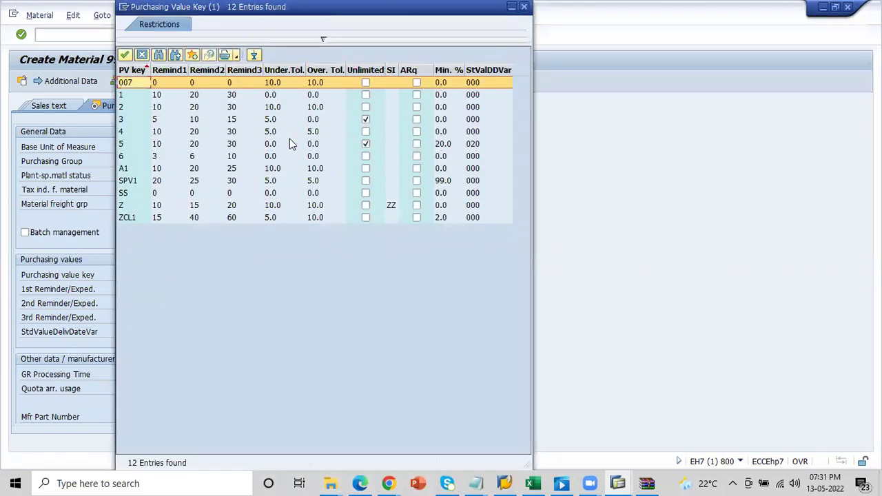
pyautogui.doubleClick(121, 108)
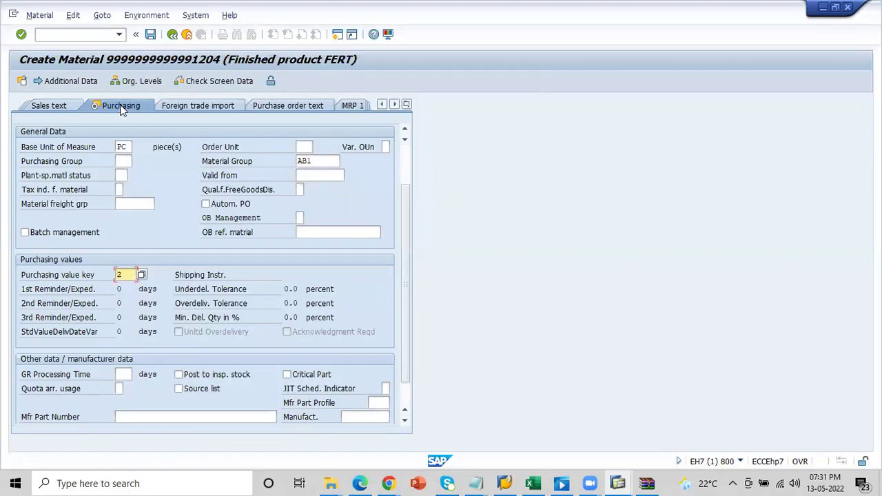
pyautogui.press('Return')
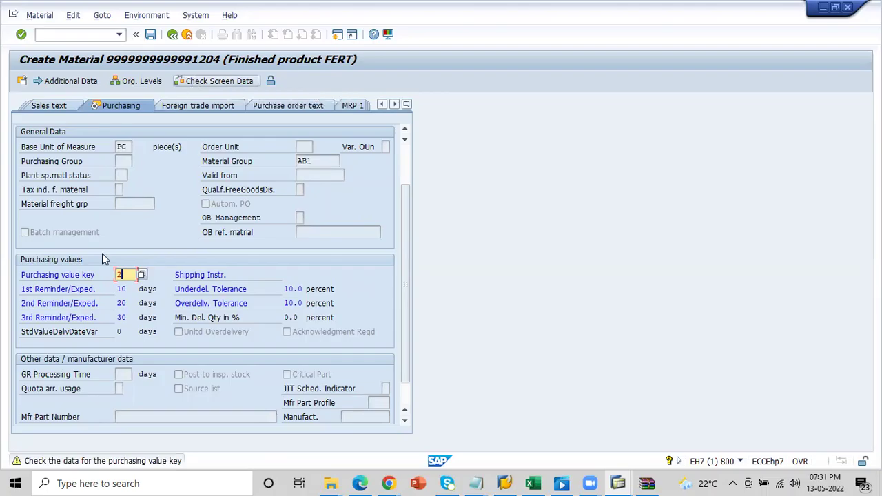
# Examine the reminder days, the under- and overdelivery tolerances and the minimum delivery quantity supplied by the purchasing value key.
pyautogui.click(127, 317)
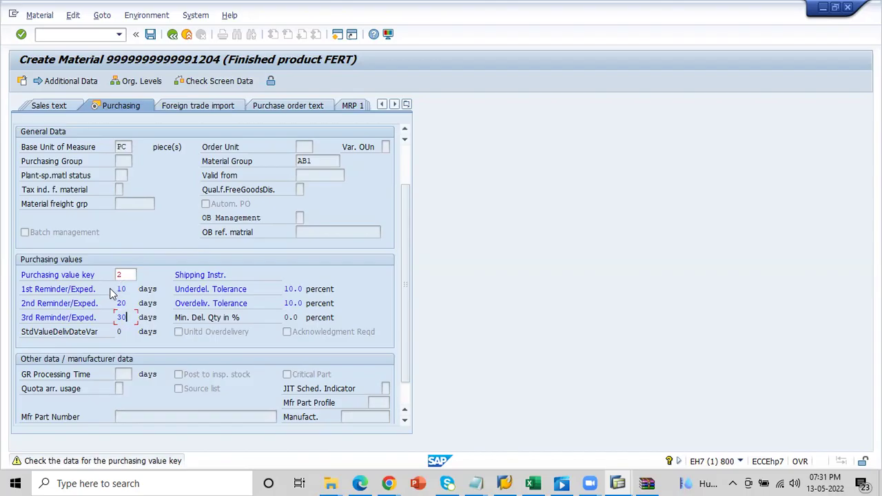
pyautogui.click(127, 275)
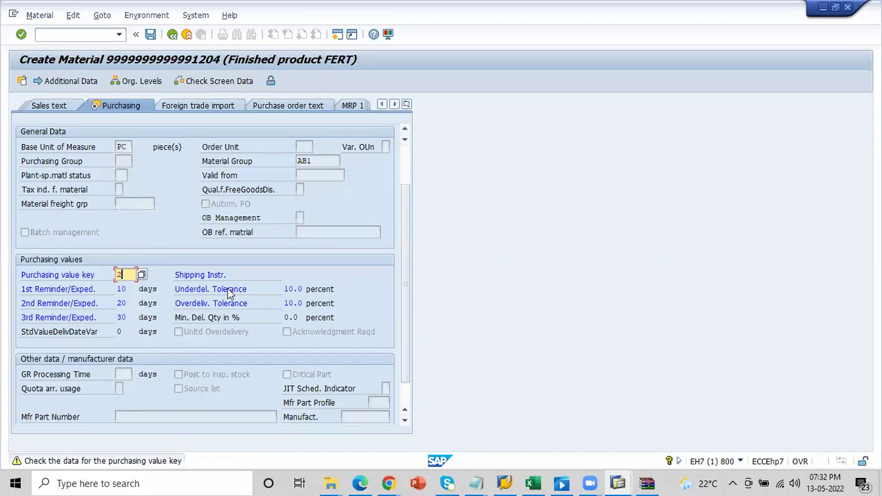
pyautogui.click(288, 290)
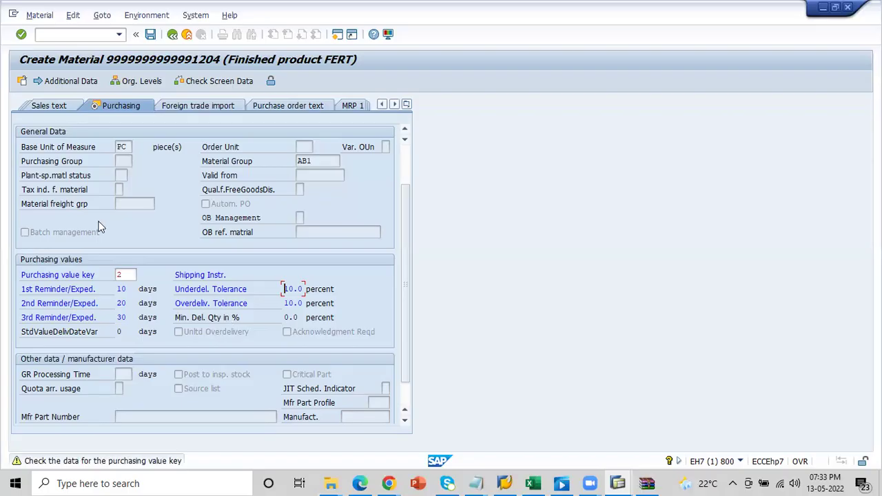
pyautogui.click(126, 146)
pyautogui.click(284, 303)
pyautogui.moveTo(283, 317); pyautogui.dragTo(308, 325)
pyautogui.click(293, 317)
pyautogui.click(404, 421)
pyautogui.click(404, 422)
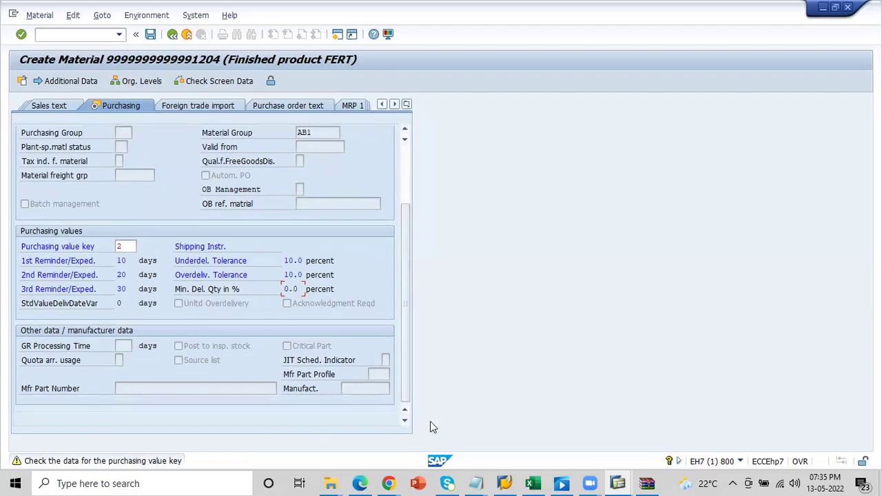
# Examine the goods receipt processing time and the standard value for delivery date variance in the Purchasing view.
pyautogui.press('Return')
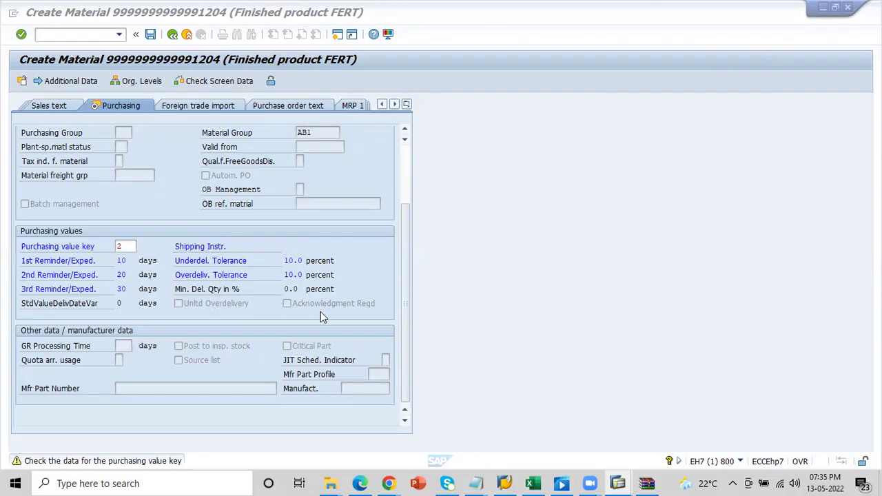
pyautogui.click(126, 348)
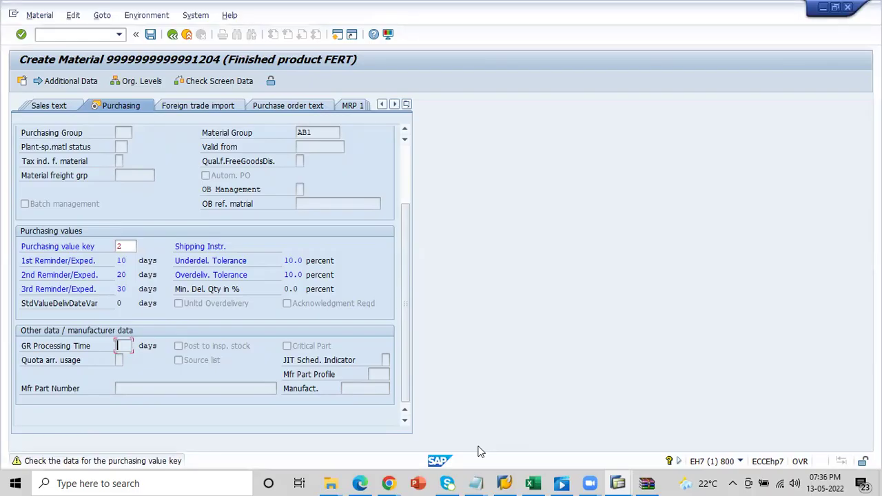
pyautogui.click(151, 306)
pyautogui.click(121, 302)
pyautogui.click(493, 480)
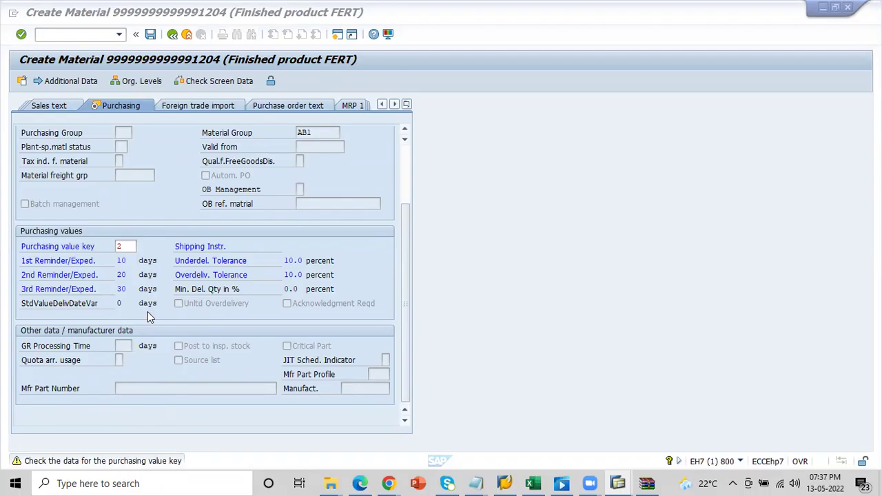
pyautogui.click(407, 164)
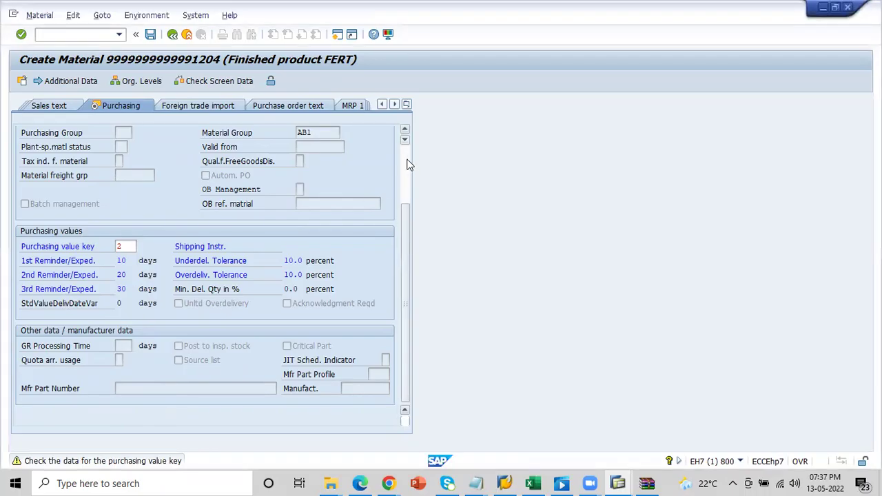
pyautogui.scroll(2, 407, 164)
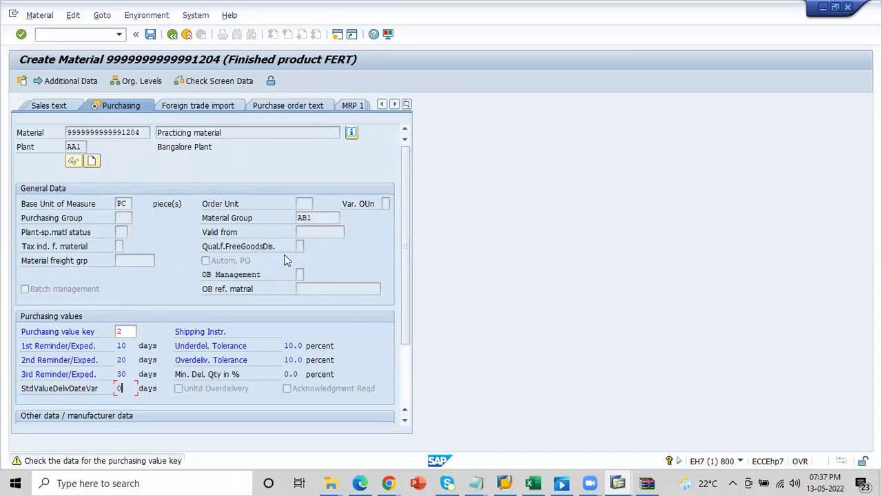
# Confirm the purchasing value key data and return to the material's Purchasing view.
pyautogui.click(125, 331)
pyautogui.press('Return')
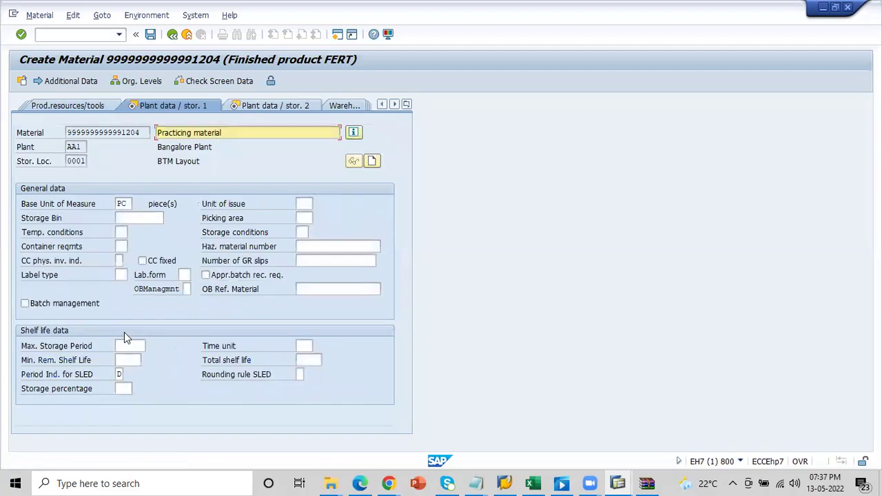
pyautogui.click(407, 105)
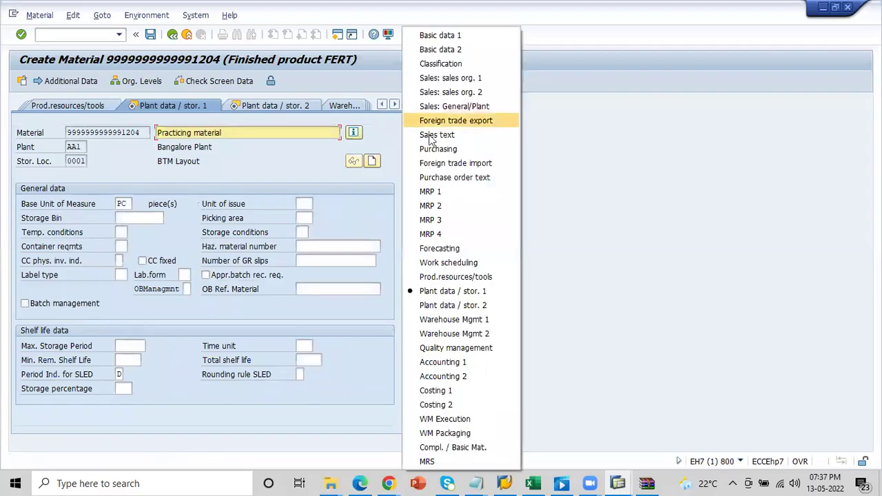
pyautogui.click(430, 150)
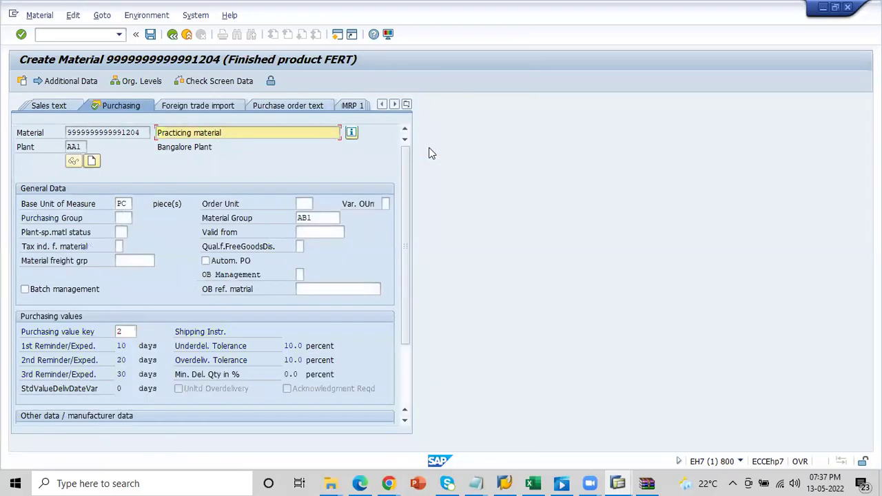
# Switch to the Notepad notes, highlight the "Material type: OMS2" line and return to the SAP material screen.
pyautogui.hotkey('alt', 'Tab')
pyautogui.hotkey('alt', 'Tab')
pyautogui.hotkey('alt', 'Tab')
pyautogui.hotkey('alt', 'Tab')
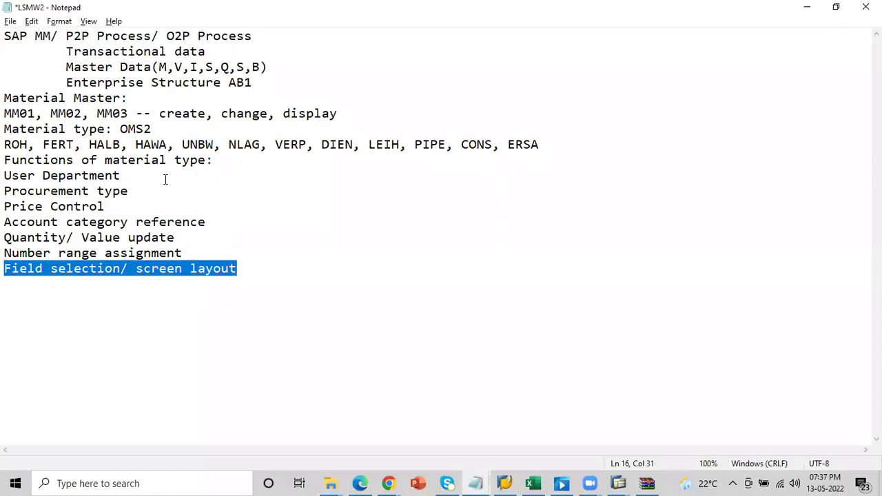
pyautogui.moveTo(5, 132); pyautogui.dragTo(153, 130)
pyautogui.hotkey('alt', 'Tab')
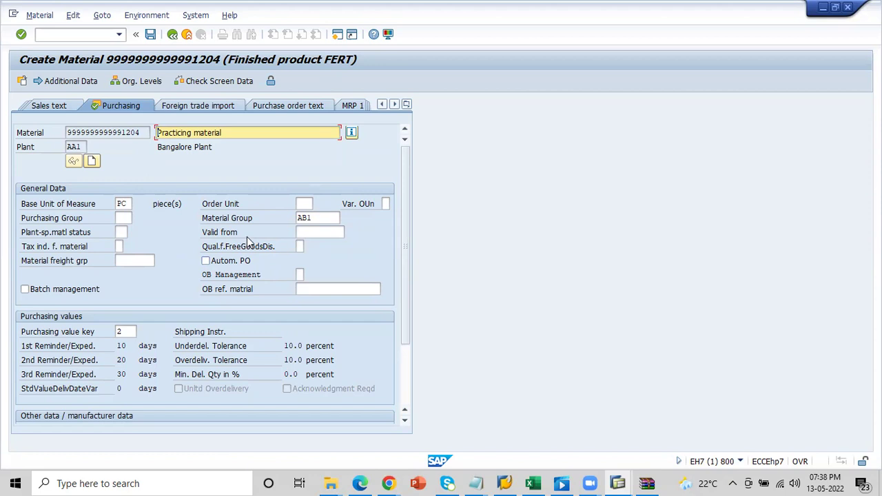
# Review the underdelivery tolerance together with the base unit of measure in the Purchasing view.
pyautogui.click(405, 423)
pyautogui.click(406, 423)
pyautogui.click(406, 423)
pyautogui.click(406, 423)
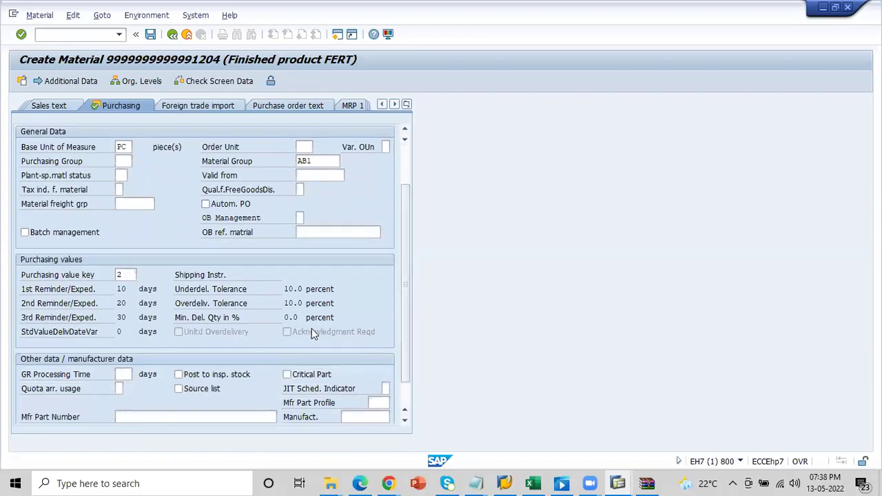
pyautogui.click(288, 289)
pyautogui.click(126, 146)
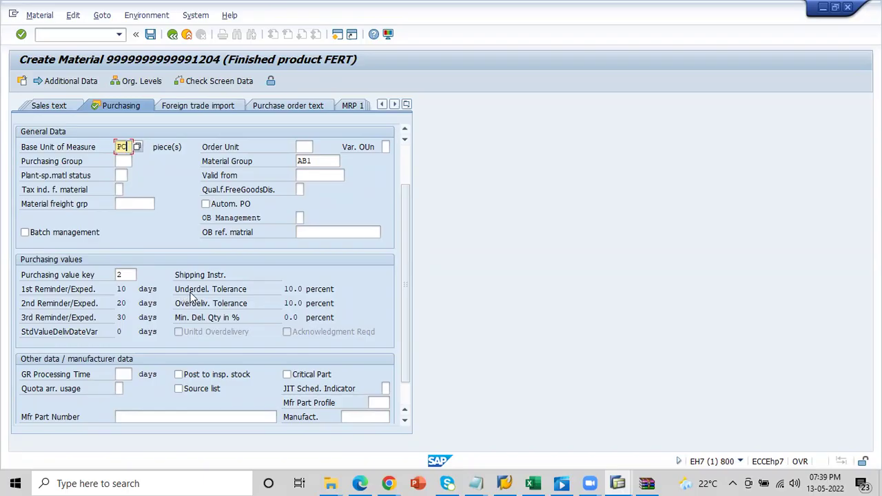
pyautogui.click(288, 290)
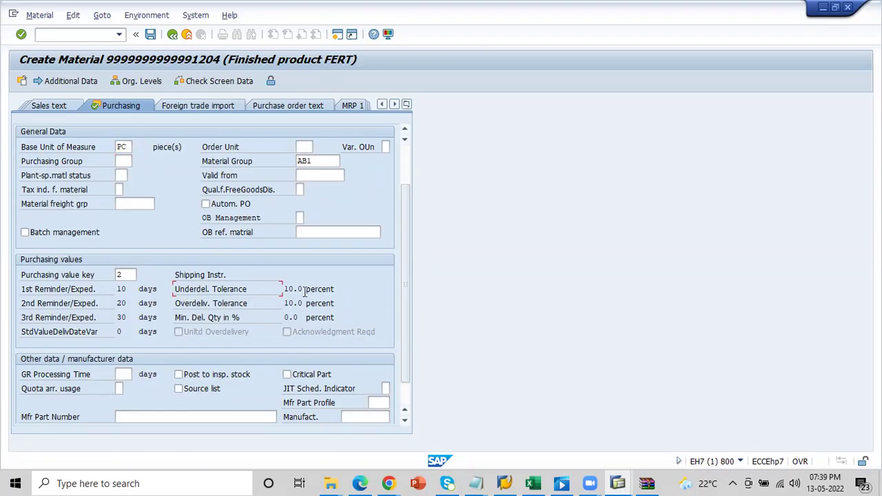
pyautogui.click(302, 291)
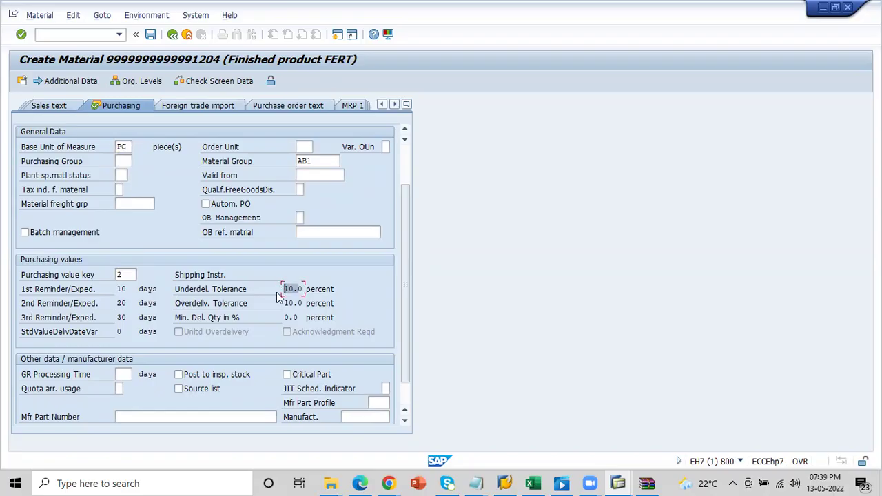